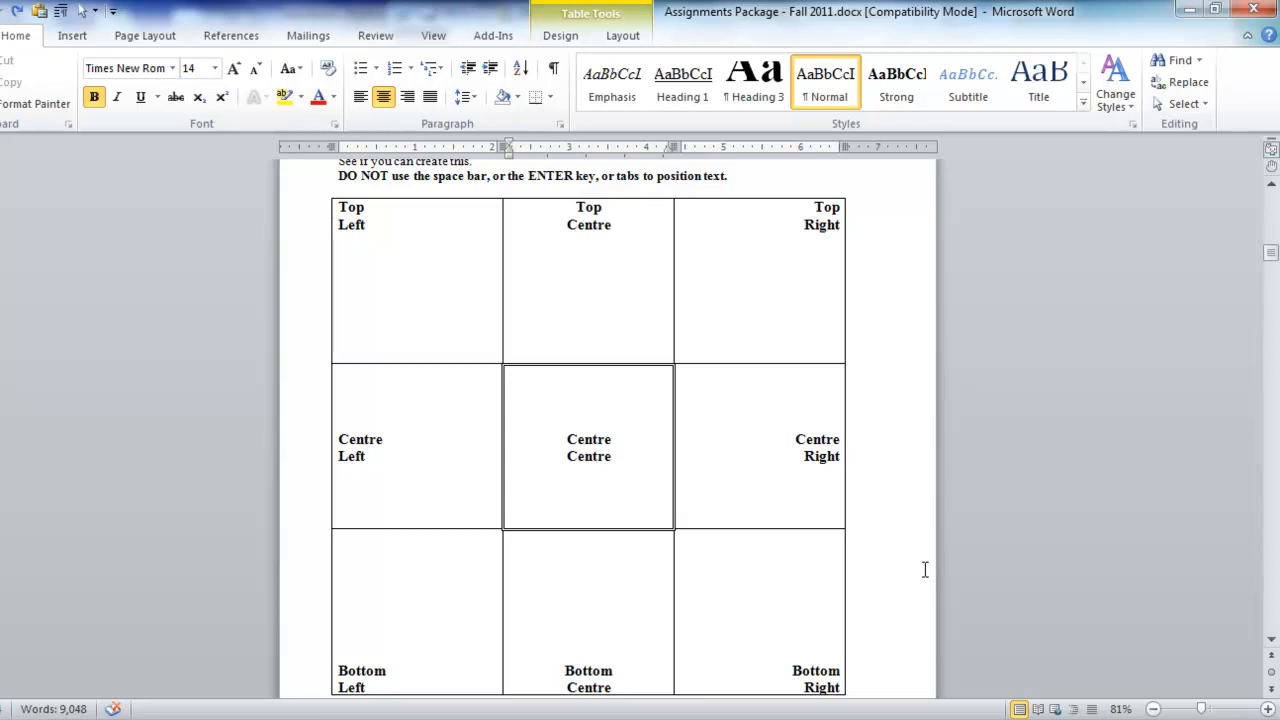
Restore the assignment document to a smaller window beside the blank document and zoom it to 51% to show the 3x3 example table
scroll(925, 569, "down", 1)
scroll(925, 569, "up", 1)
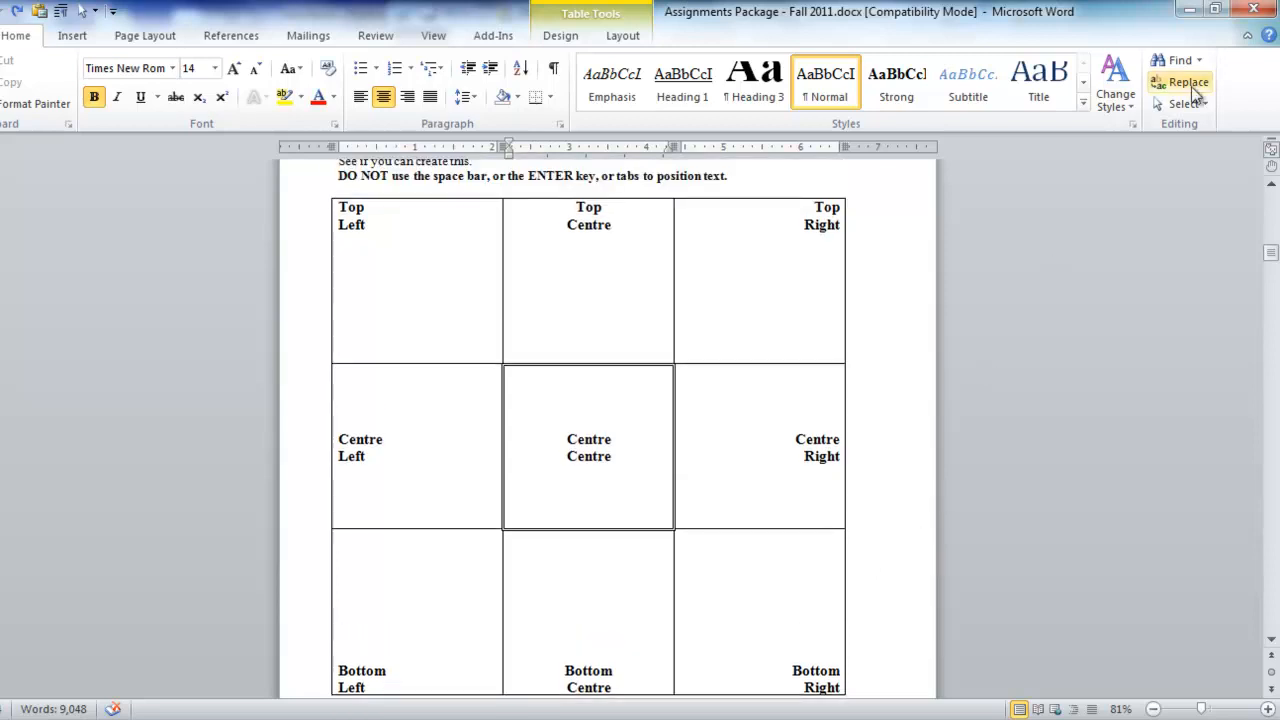
left_click(1218, 9)
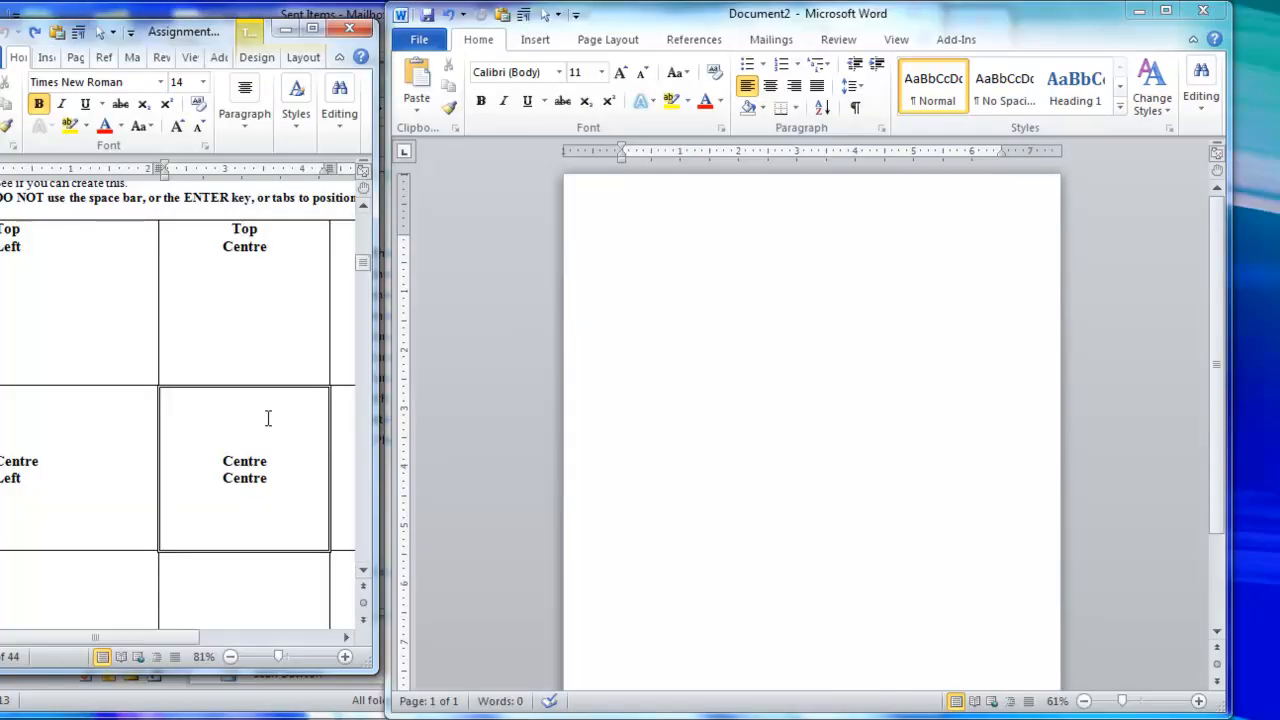
scroll(268, 418, "down", 3)
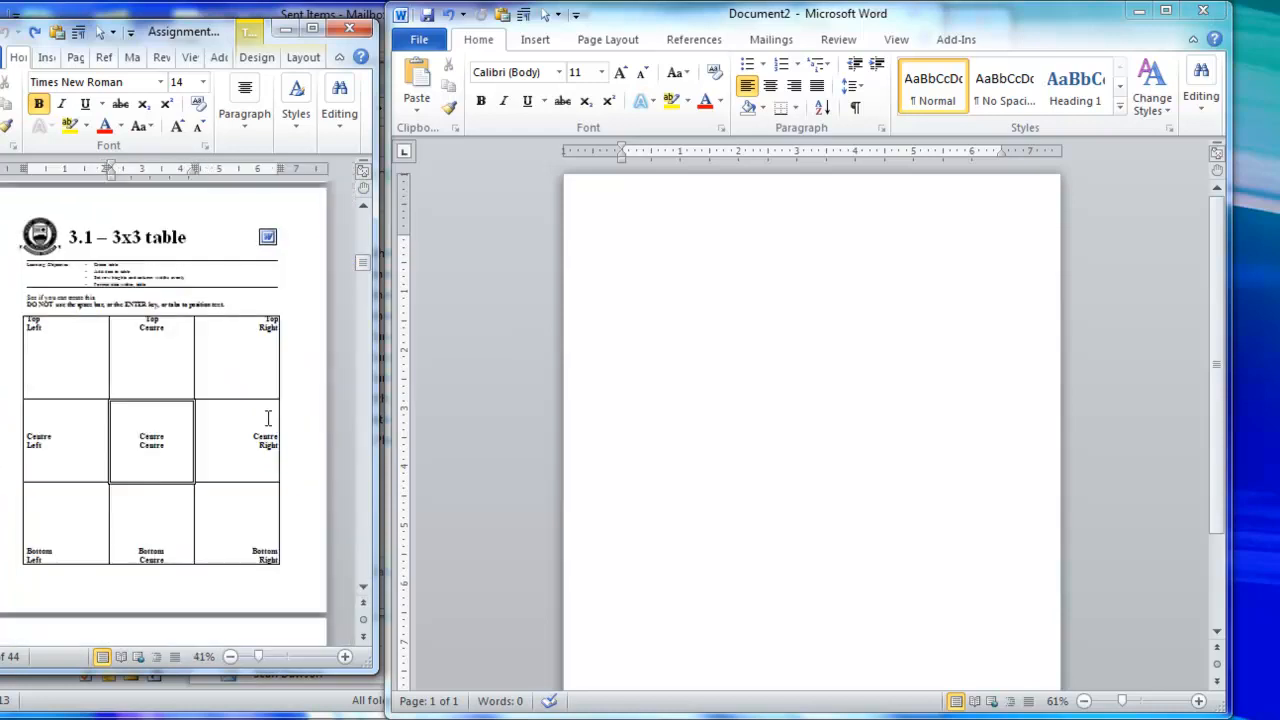
scroll(268, 418, "down", 1)
scroll(268, 418, "down", 1)
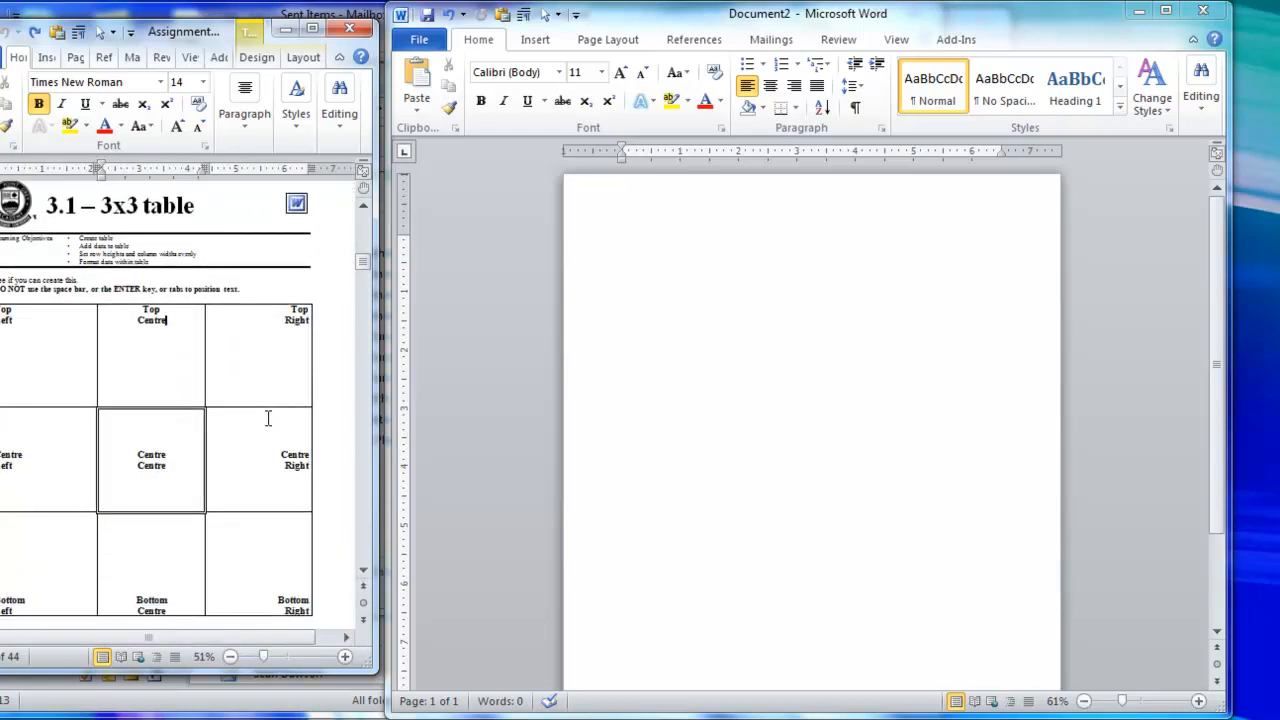
Insert a 3x3 table in the blank document and stretch its last row until the table is about 5.75 inches tall
left_click(750, 330)
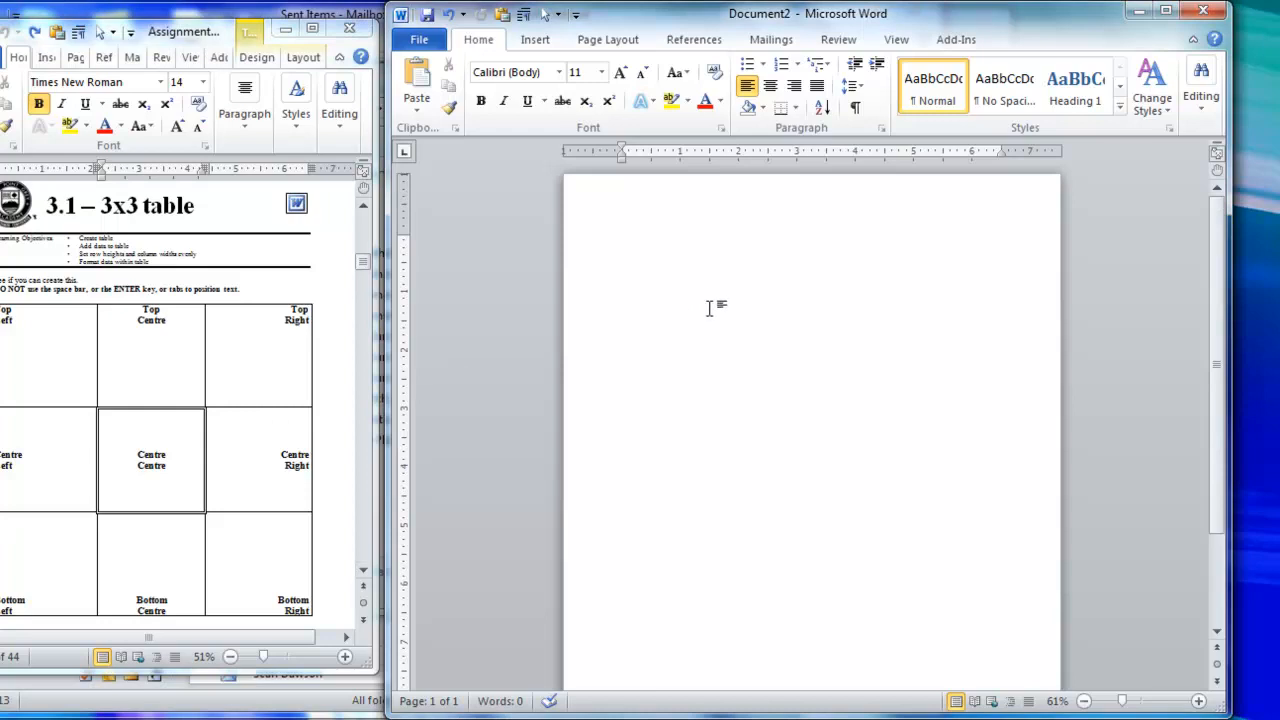
left_click(540, 44)
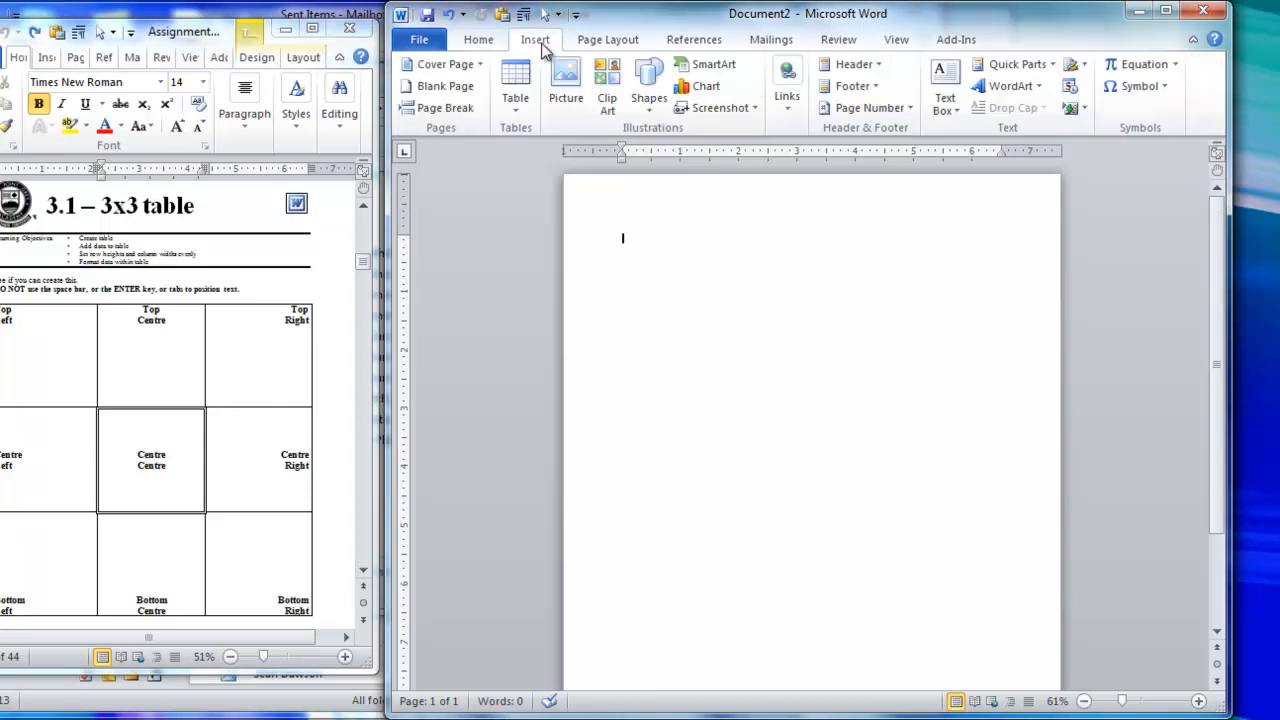
left_click(515, 100)
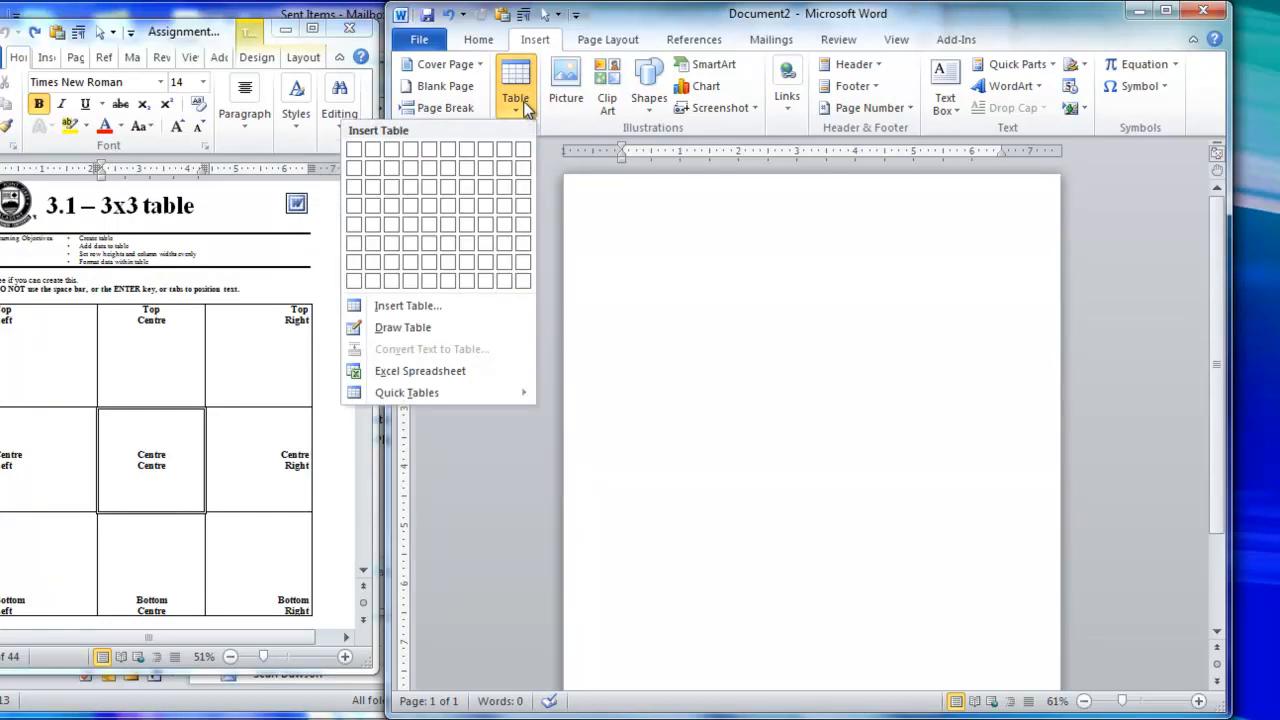
left_click(393, 186)
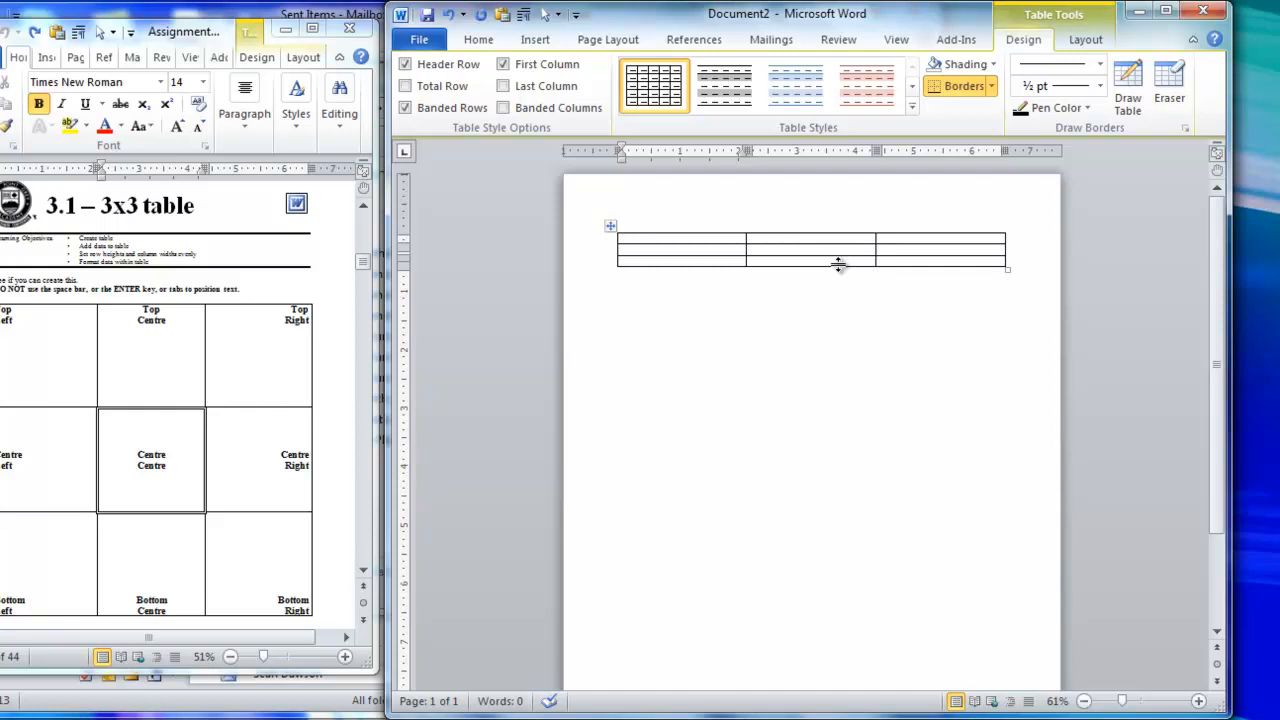
left_click(485, 44)
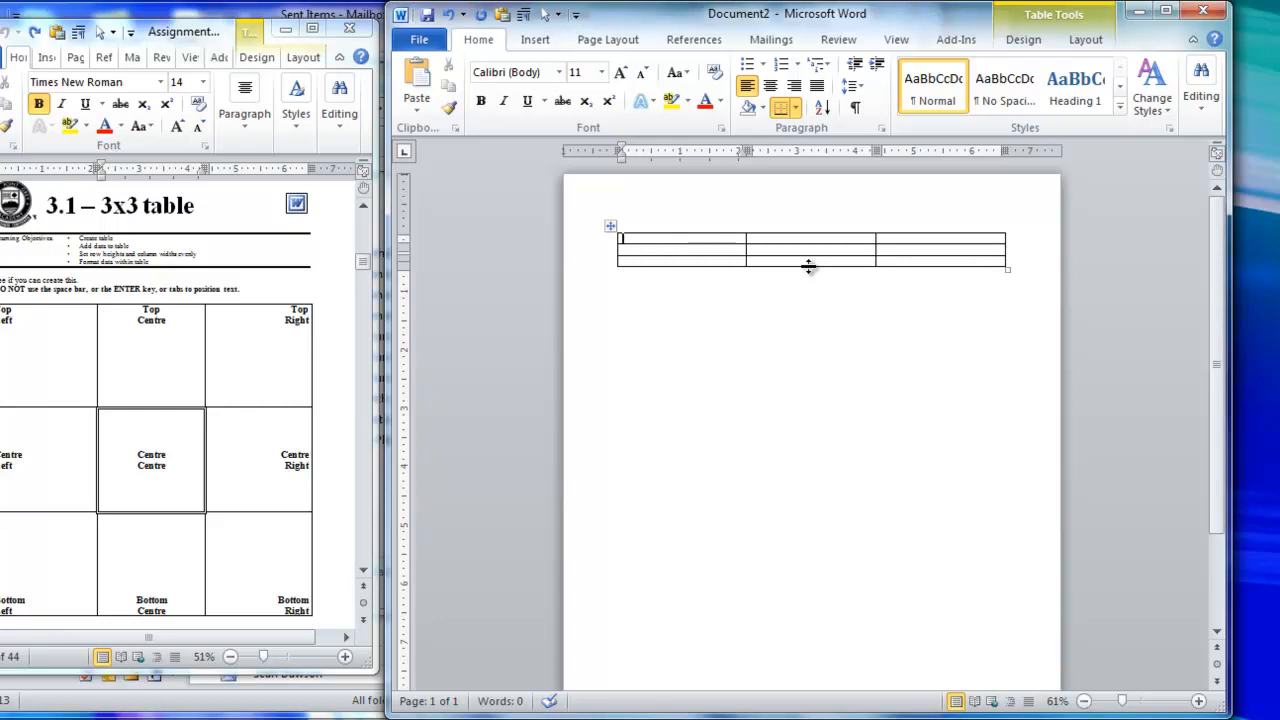
left_click_drag(808, 265, 833, 571)
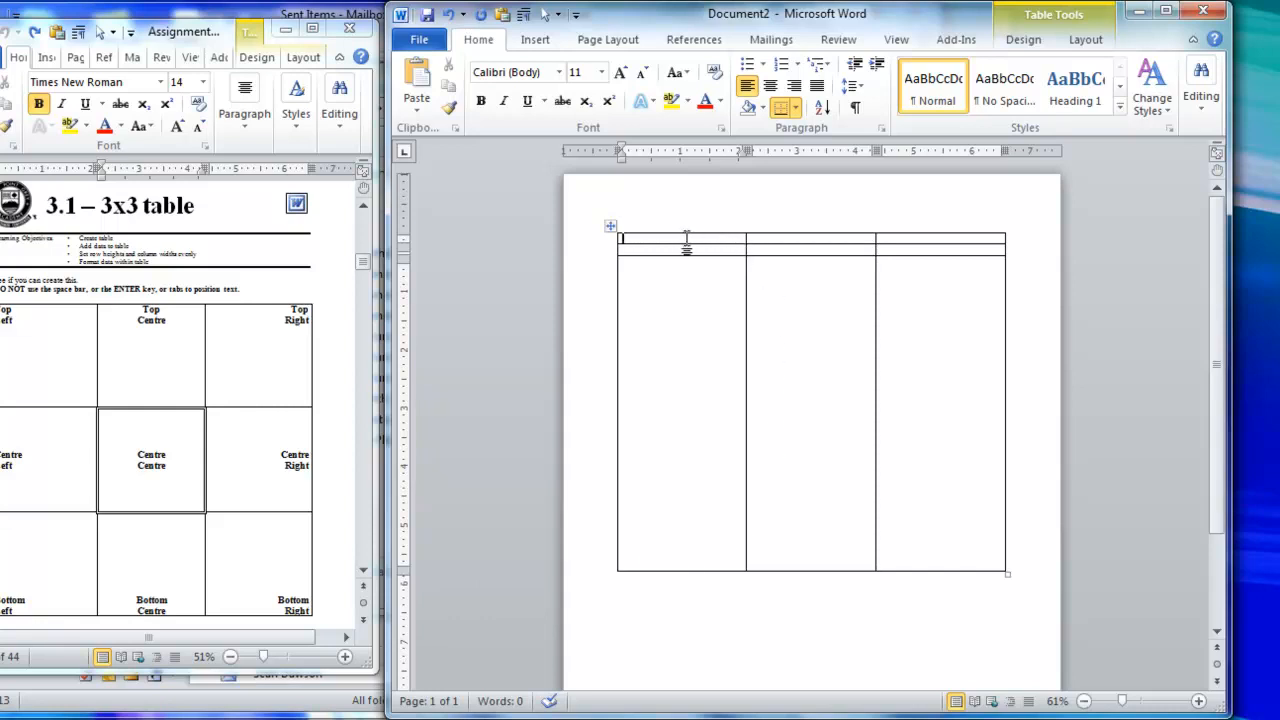
left_click_drag(686, 243, 1015, 383)
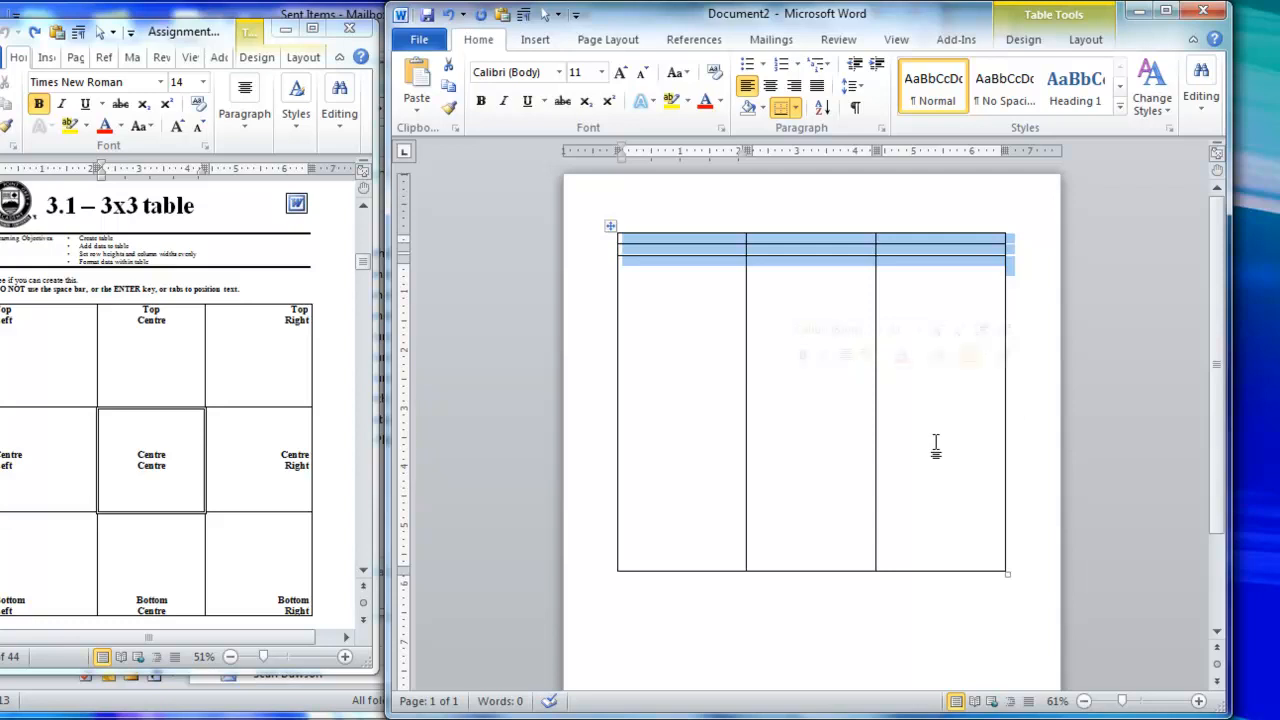
left_click(771, 257)
left_click_drag(717, 251, 889, 246)
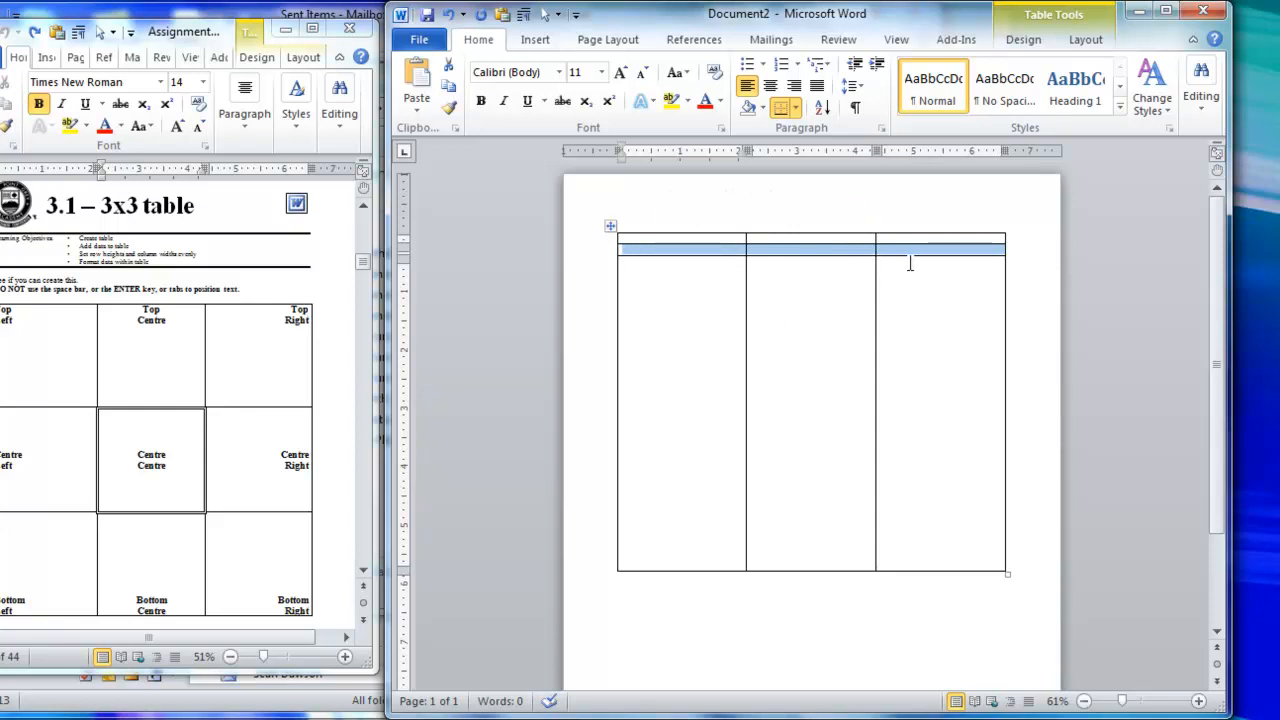
left_click(717, 251)
left_click_drag(717, 251, 1020, 258)
left_click(720, 297)
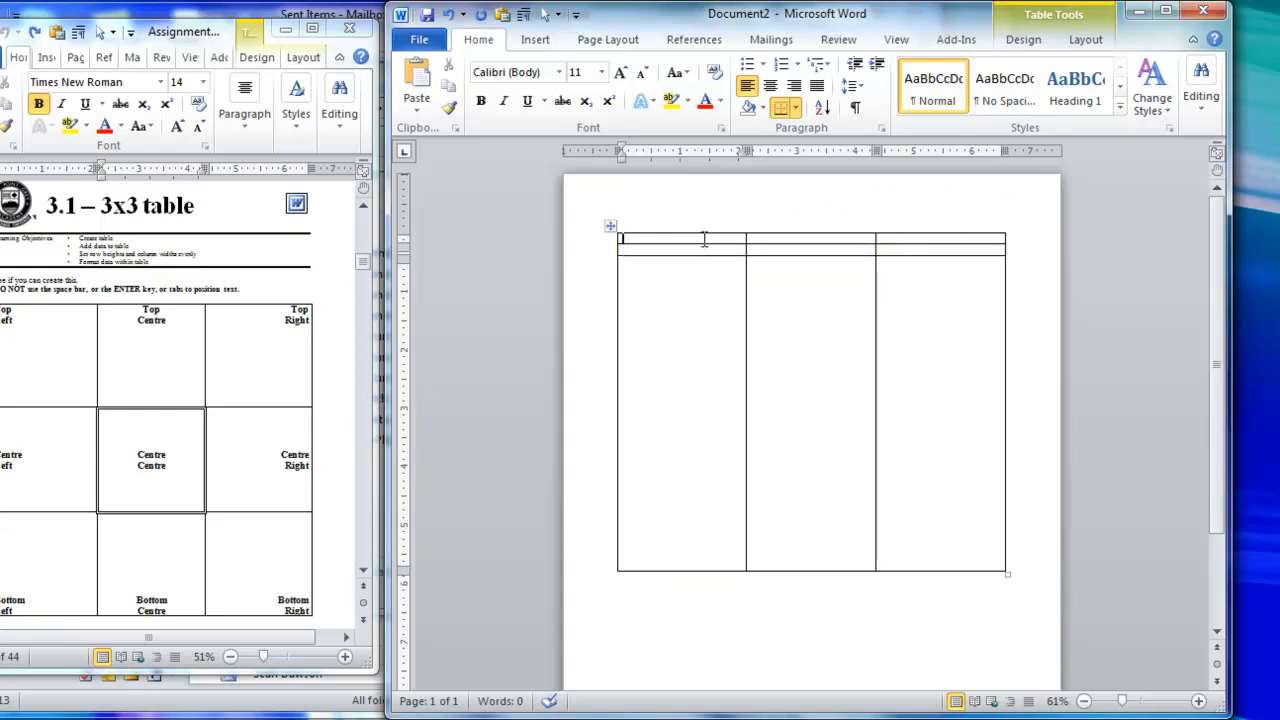
Select all three rows of the table and distribute them evenly
left_click_drag(704, 239, 1010, 417)
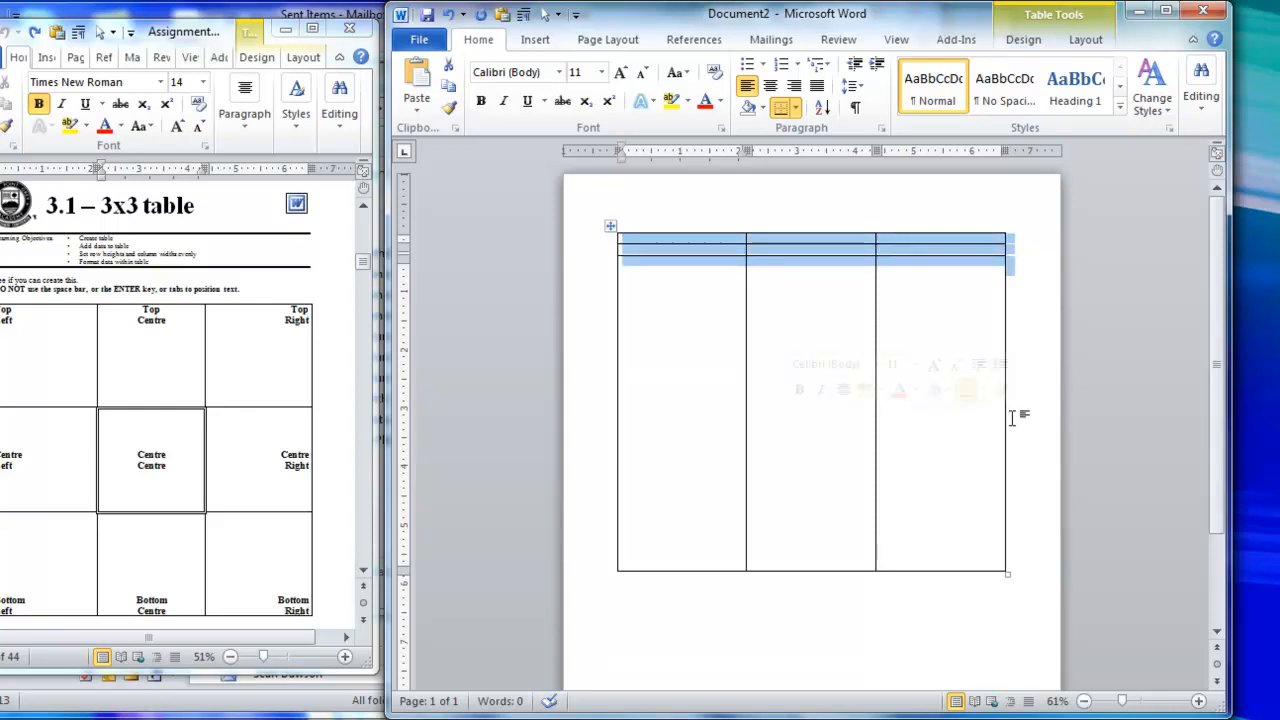
right_click(815, 270)
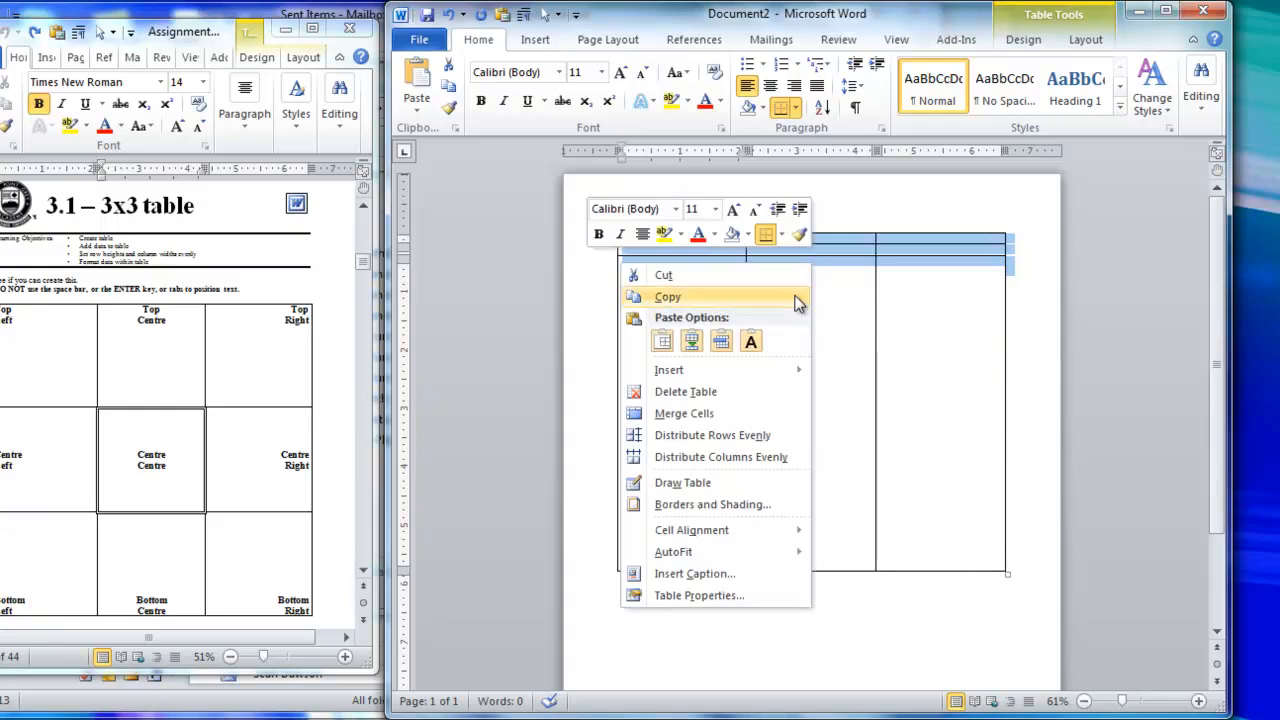
left_click(776, 439)
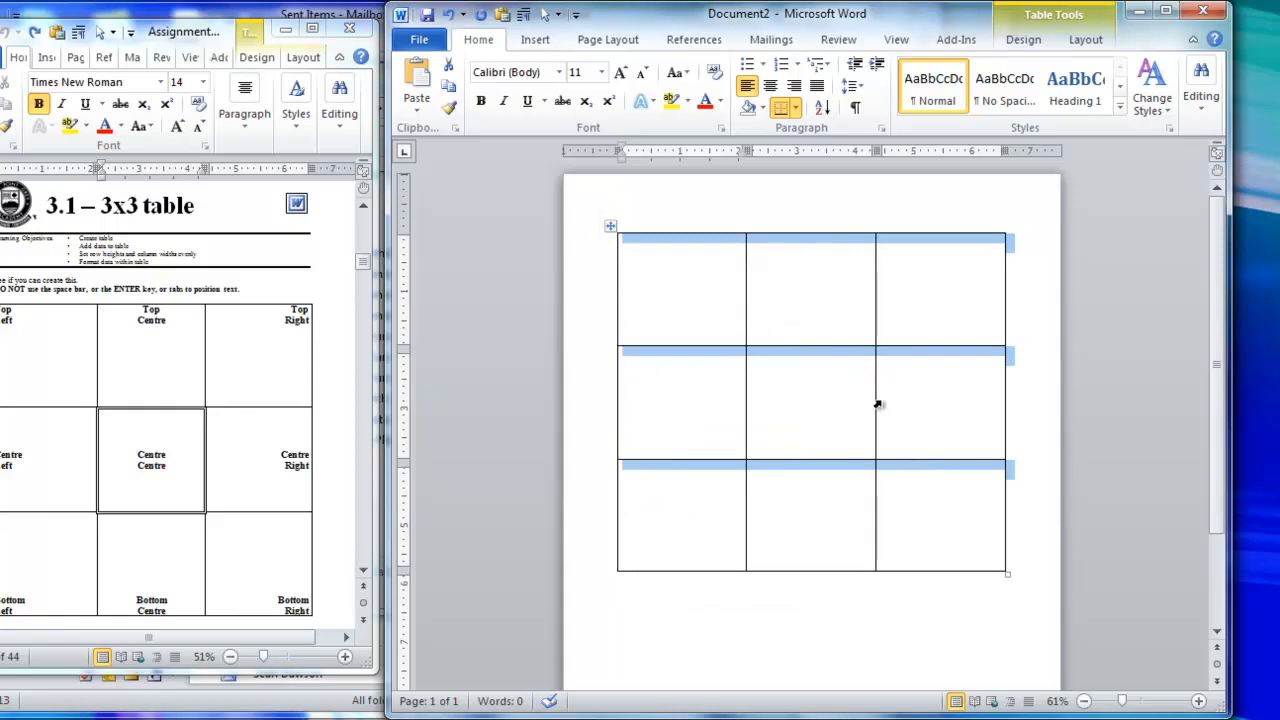
Enter "Top" and "Left" on two separate lines in the first cell of the top row
left_click(701, 290)
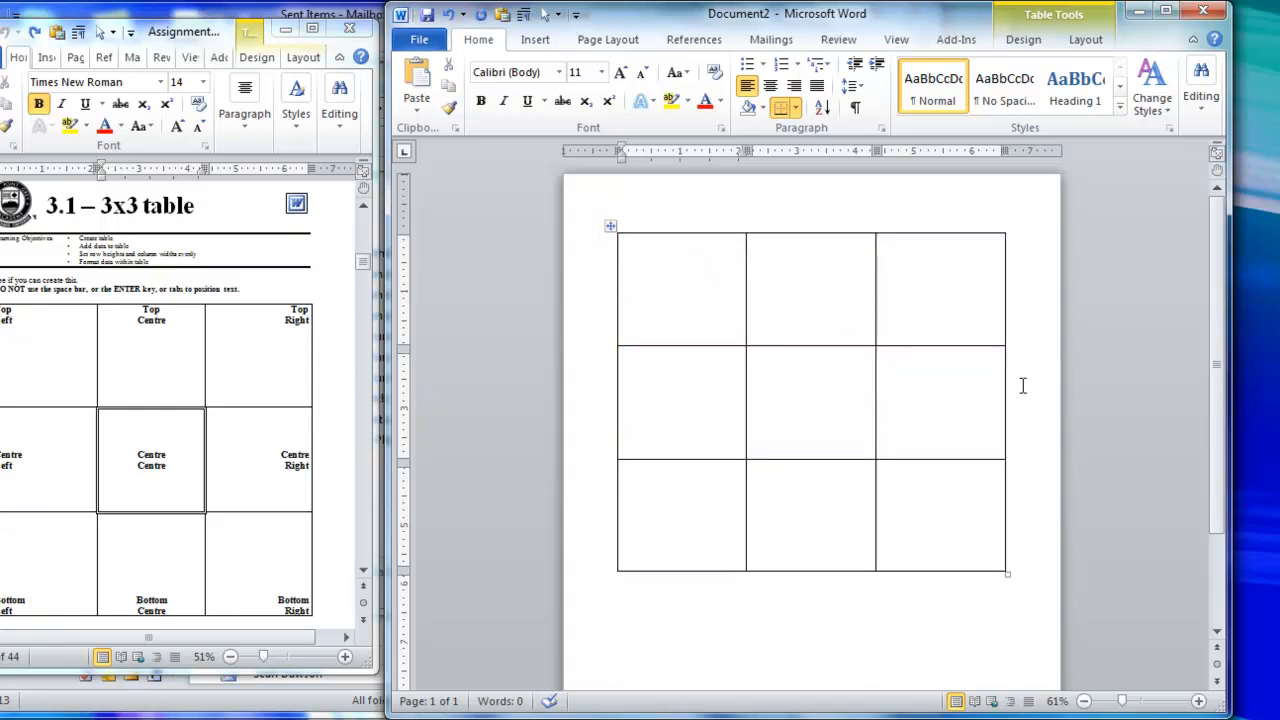
type("Top L")
type("eft")
key("BackSpace")
key("BackSpace")
key("BackSpace")
key("BackSpace")
key("BackSpace")
key("Return")
type("Left")
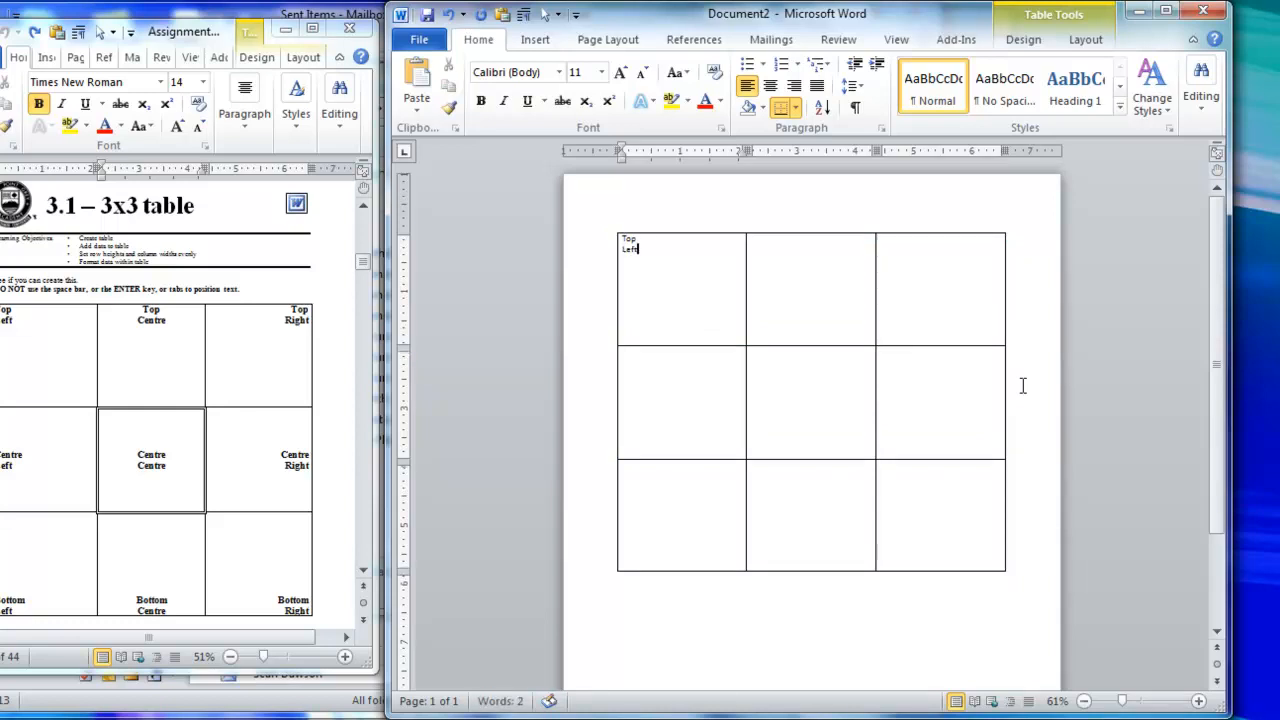
Fill the other two top-row cells with "Top Centre" and "Top Right", each split over two lines
left_click(837, 295)
type("Top")
key("Return")
type("Centre")
left_click(921, 284)
type("Top")
key("Return")
type("Right")
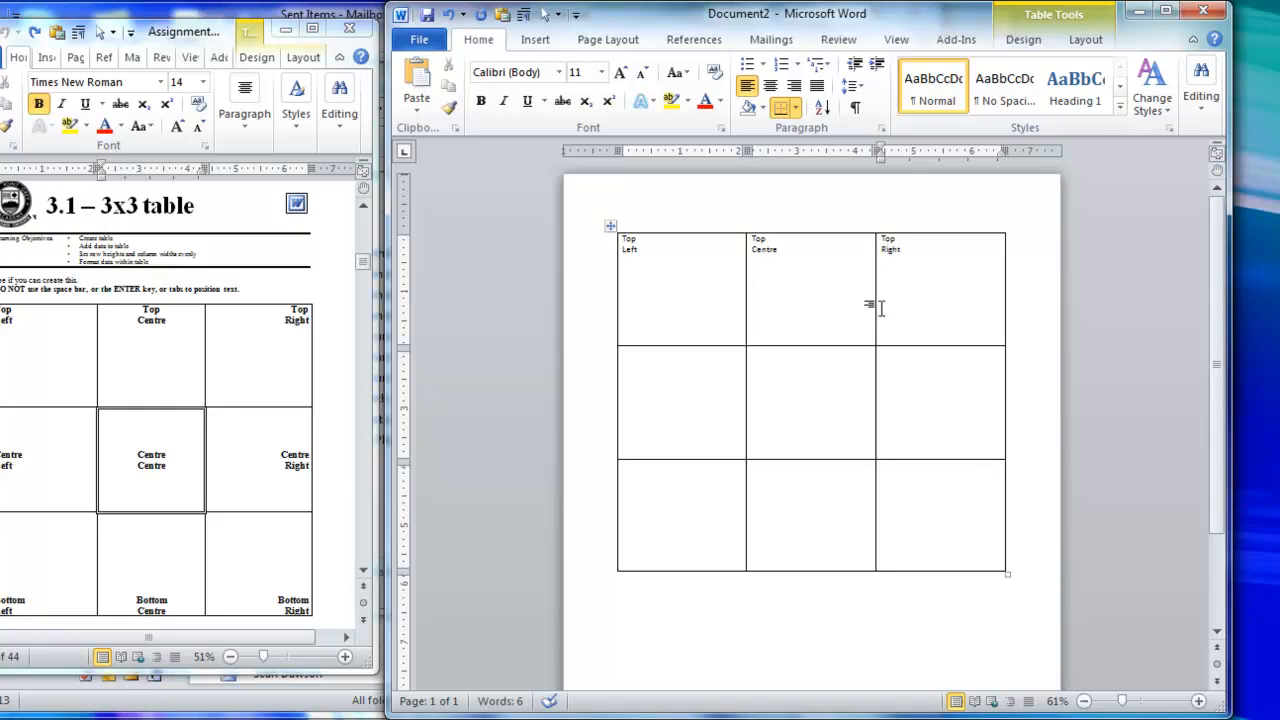
Fill the middle row's first two cells with "Centre Left" and "Centre Centre" on two lines each, removing the stray backslash
left_click(683, 403)
type("Ce")
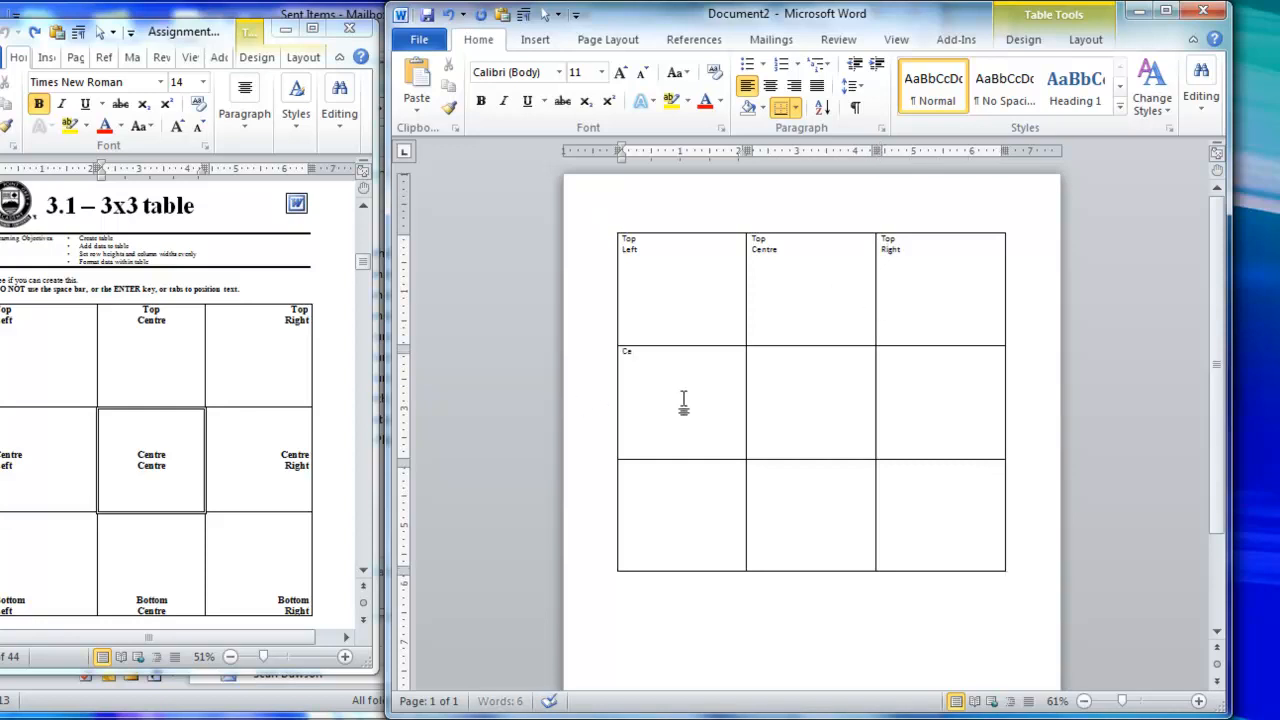
type("ntre Left")
key("ctrl+Left")
key("Return")
type("\\")
left_click(763, 363)
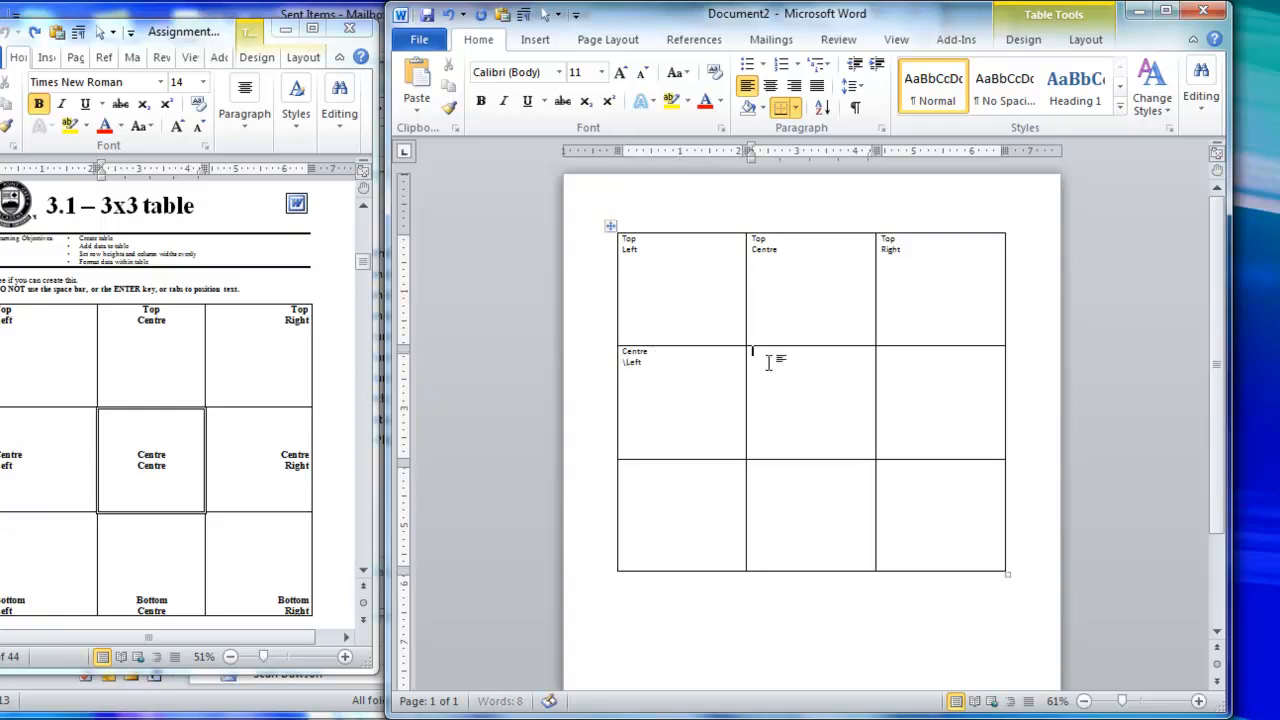
type("Centre Centre")
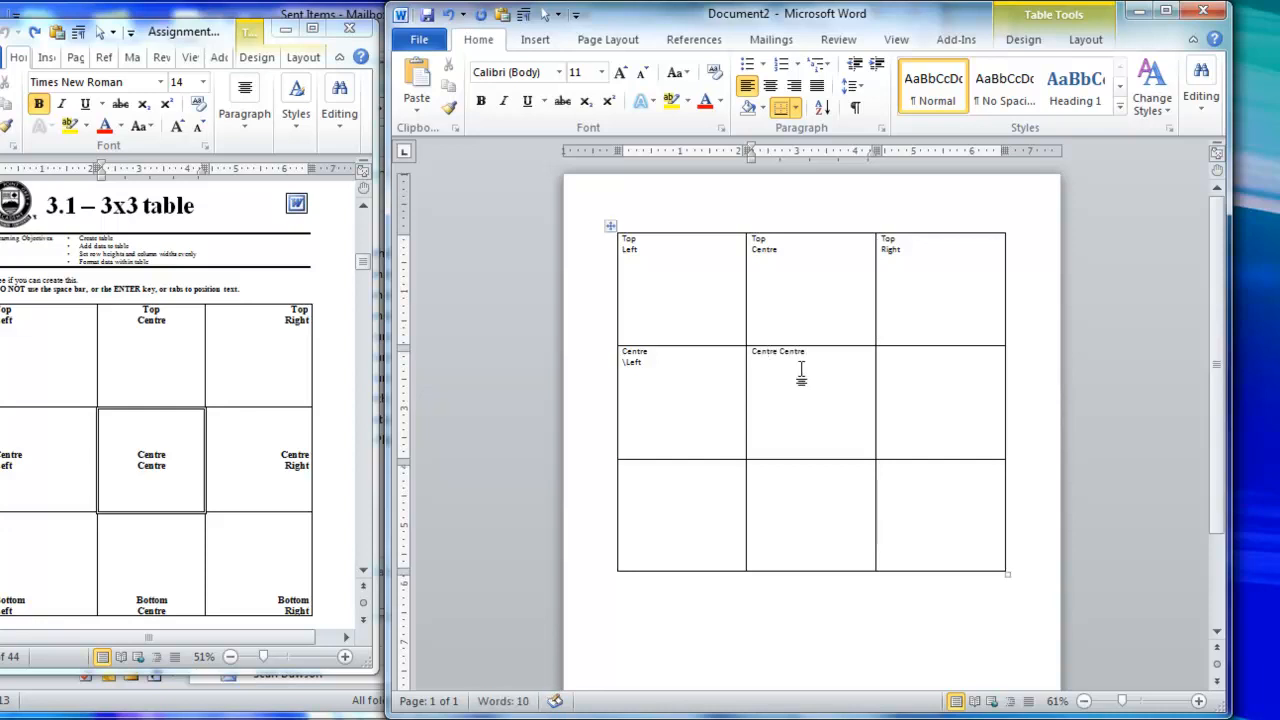
left_click(778, 353)
key("Return")
left_click(628, 362)
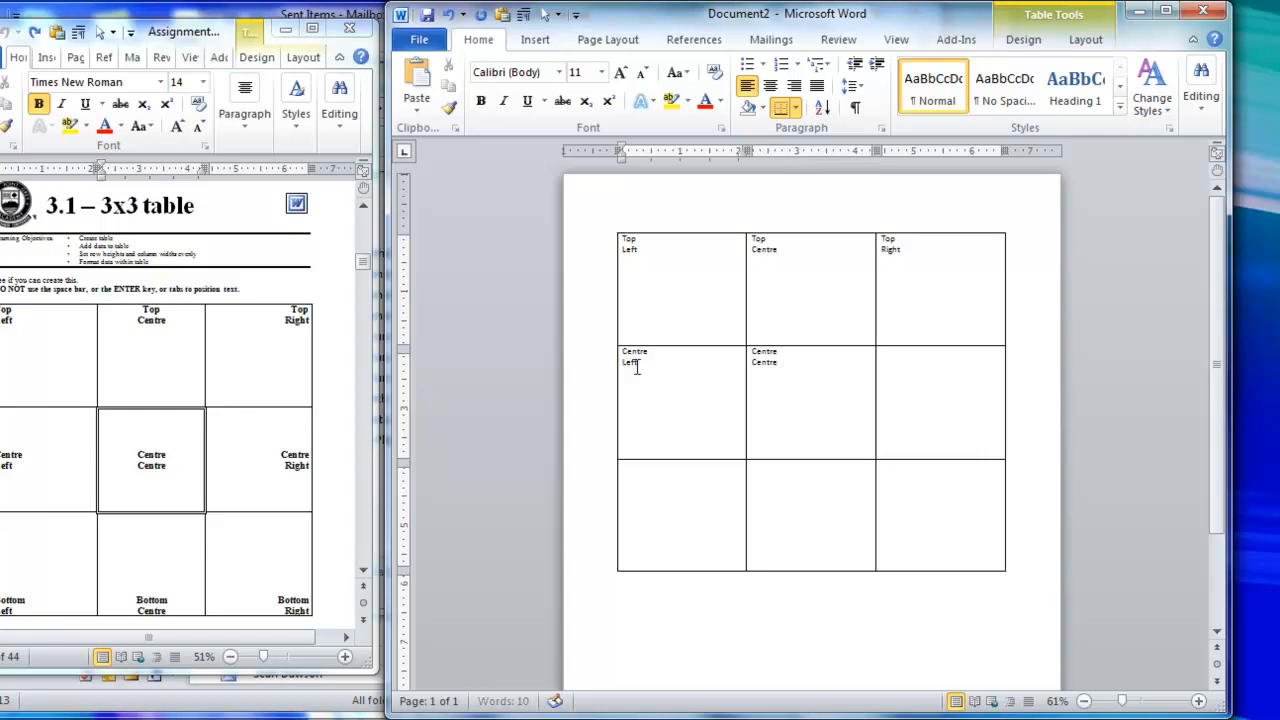
Enter "Centre" and "Right" on two lines in the last cell of the middle row
left_click(901, 362)
type("C")
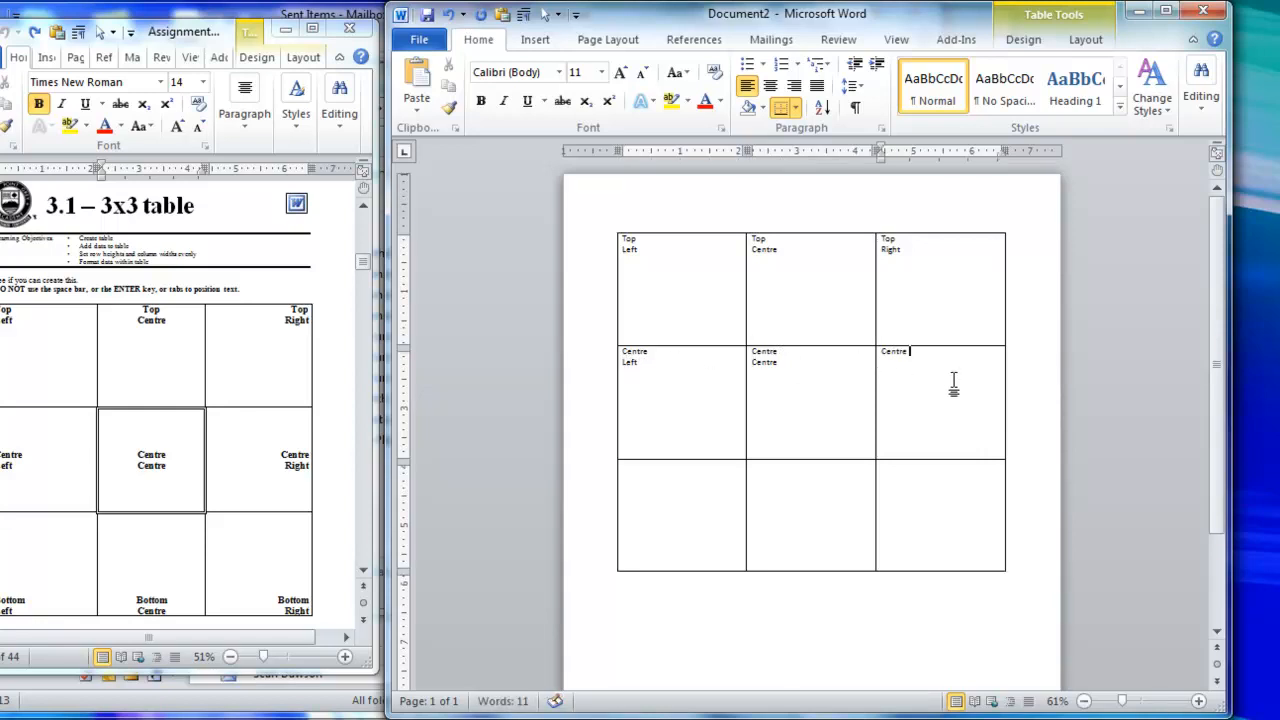
type("entre")
key("Return")
type("Rig")
key("BackSpace")
key("BackSpace")
key("BackSpace")
type("ight")
Fill the bottom row with "Bottom Left", "Bottom Centre" and "Bottom Right", each split over two lines
left_click(699, 488)
type("Bottom")
key("Return")
type("Left")
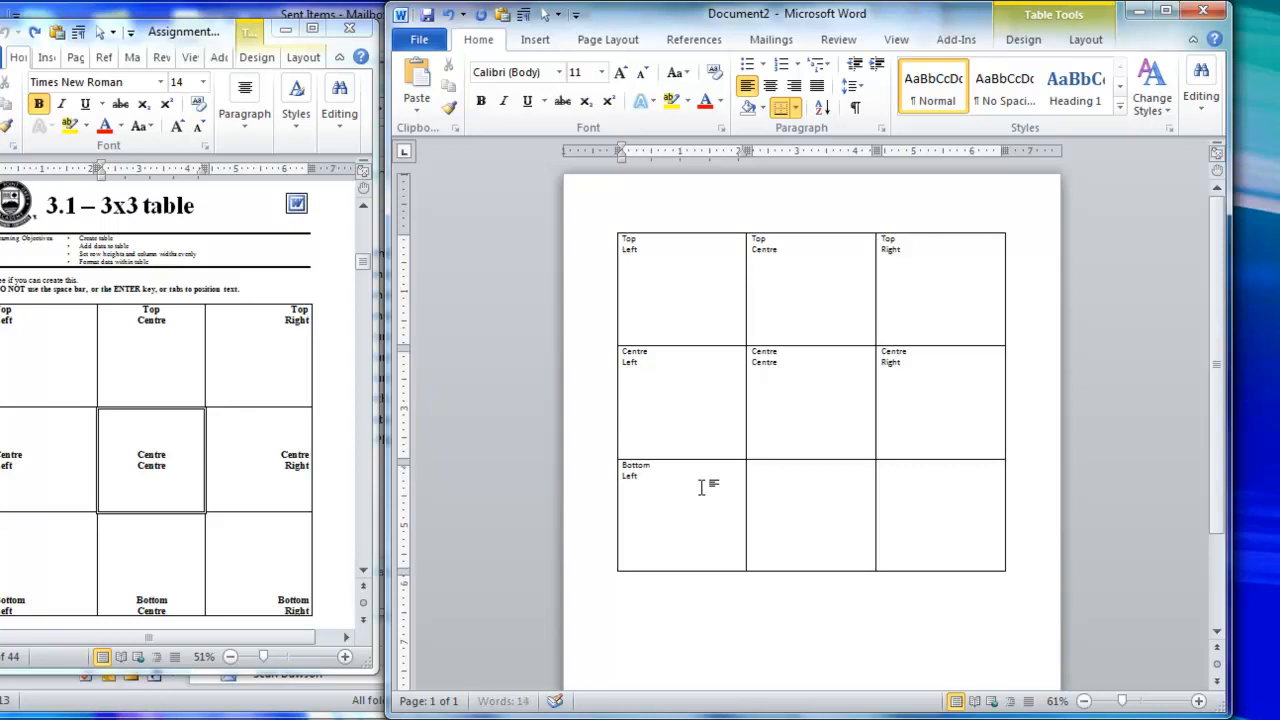
left_click(818, 486)
type("Bottom")
key("Return")
type("Centre")
left_click(920, 502)
type("Bottom")
key("Return")
type("Right")
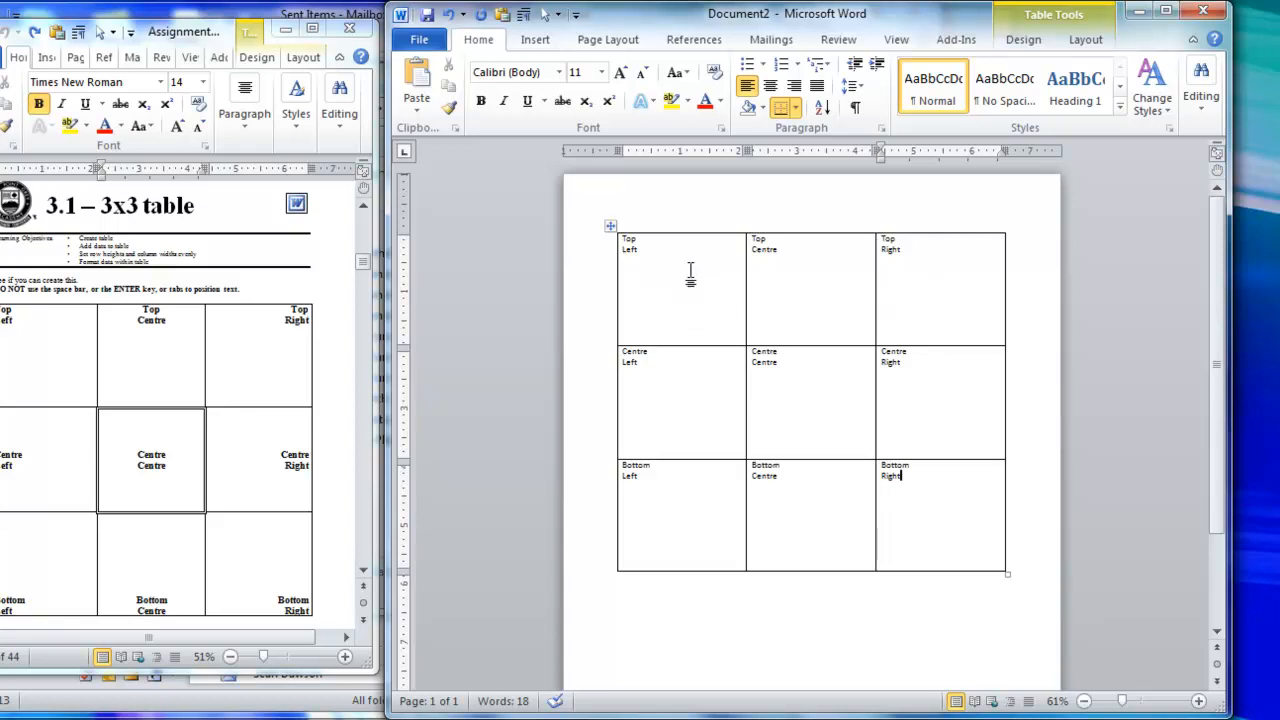
Remove the trial spaces before "Top" in the first cell and insert a blank line above the table
left_click(620, 241)
left_click(623, 241)
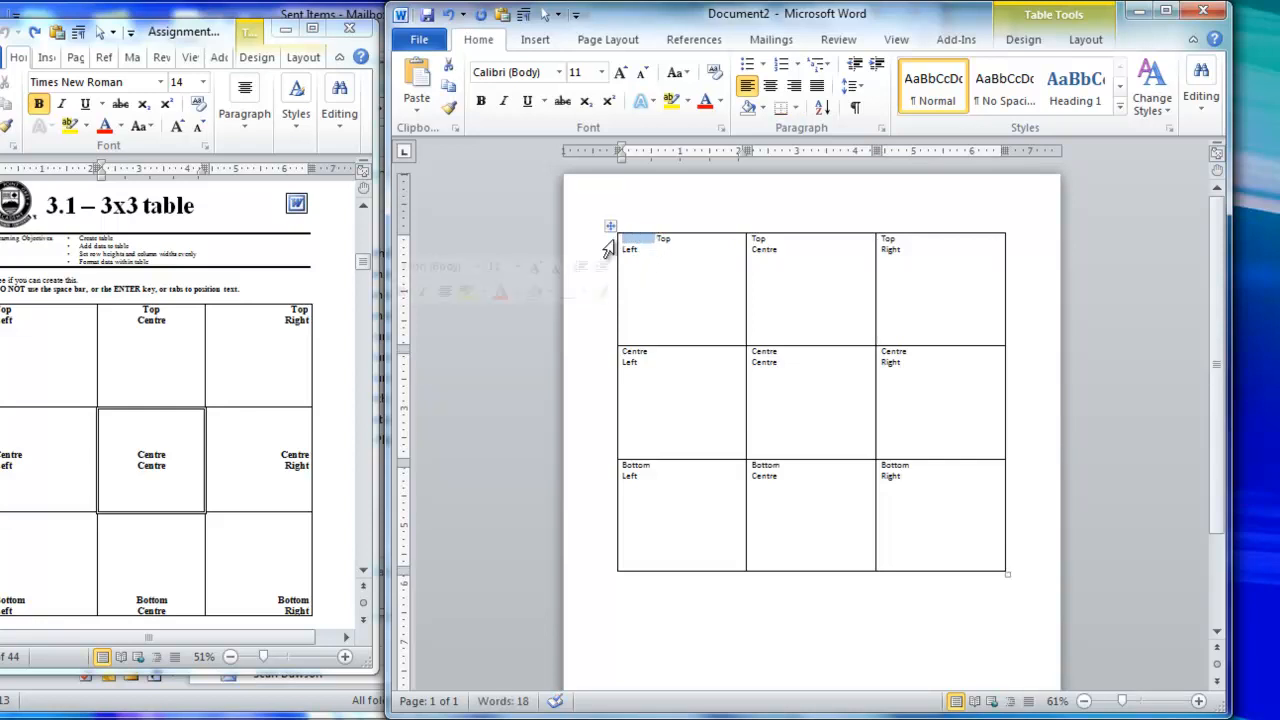
key("Delete")
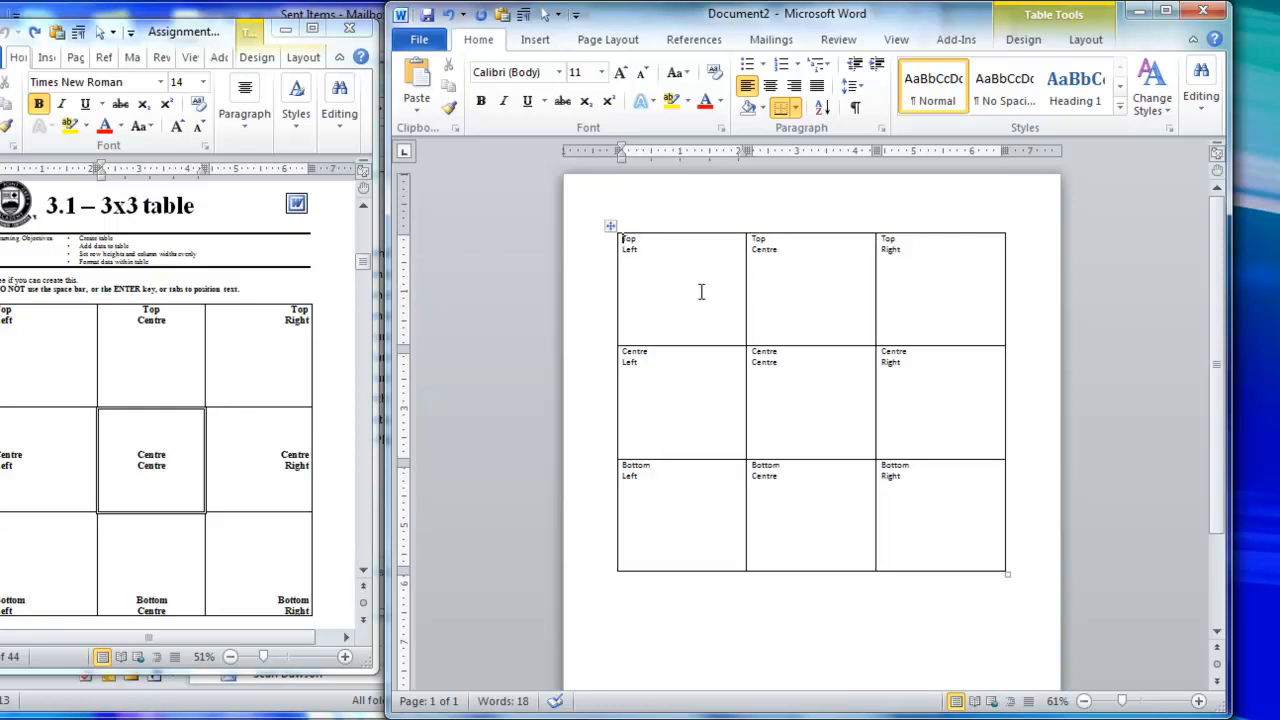
key("Return")
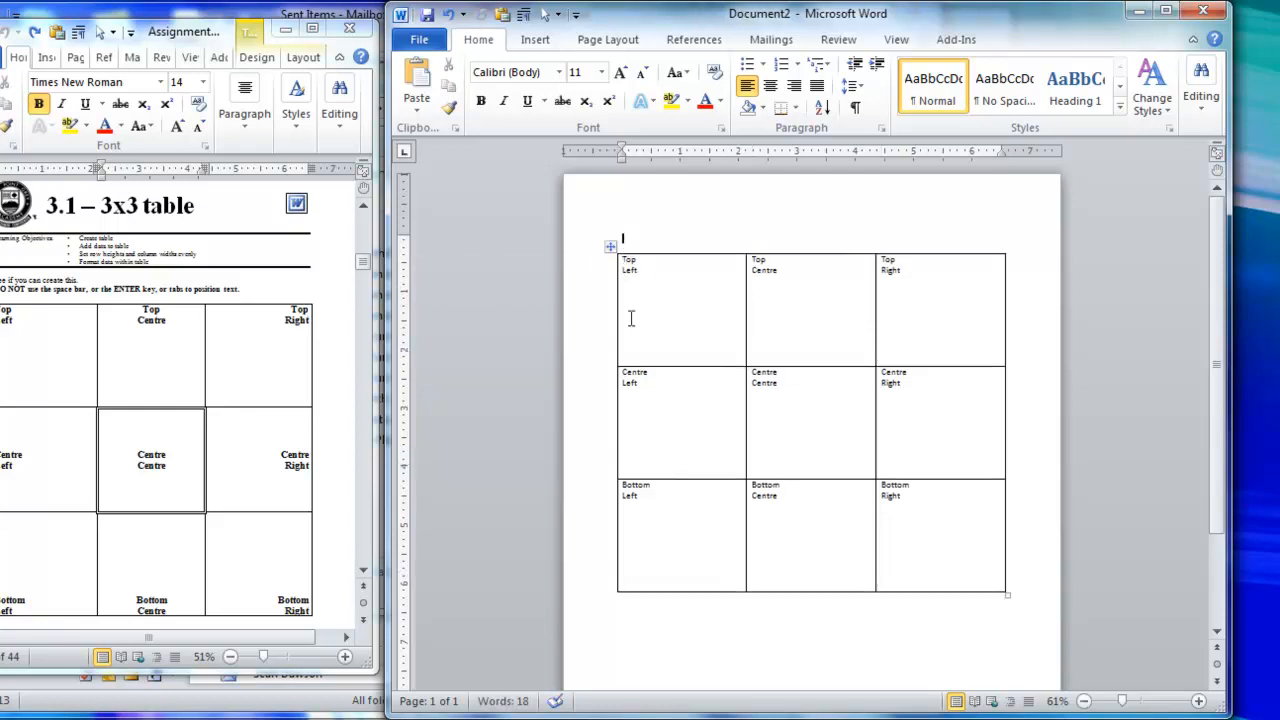
Try lowering the "Centre Left" text with four blank lines and a taller middle row, then revert both changes
left_click(623, 376)
key("Return")
key("Return")
key("Return")
key("Return")
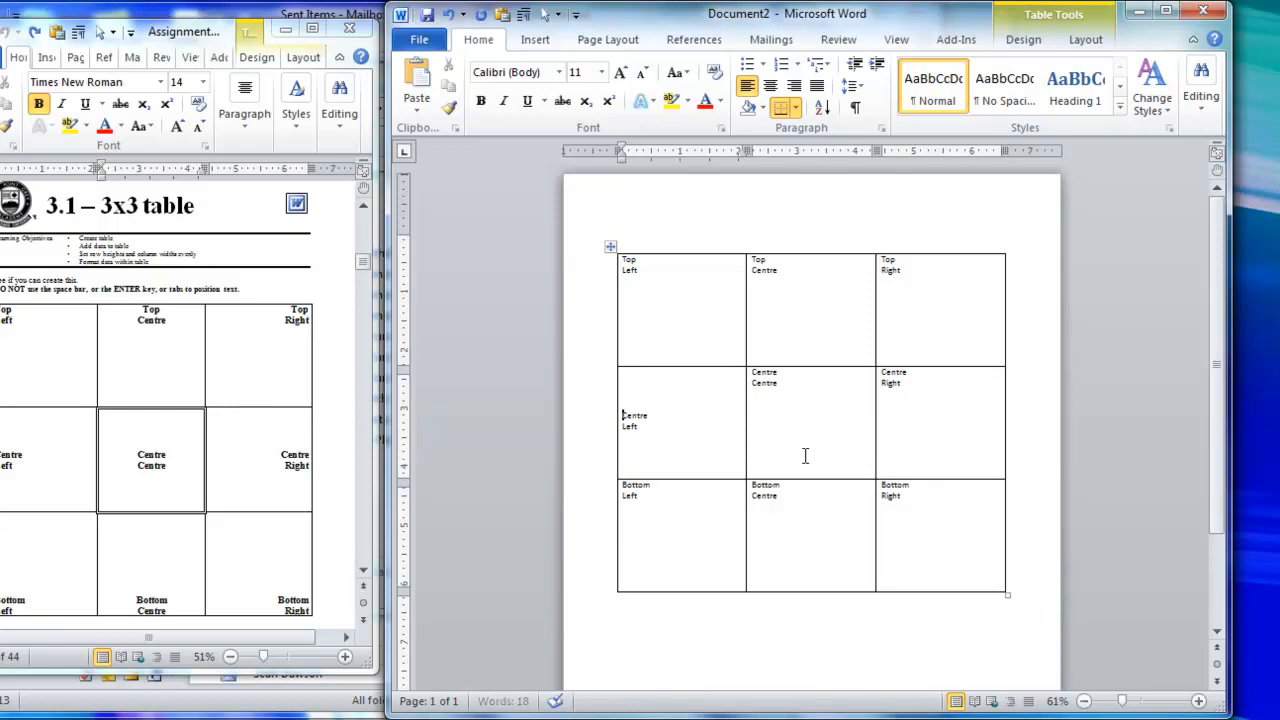
left_click_drag(730, 481, 740, 598)
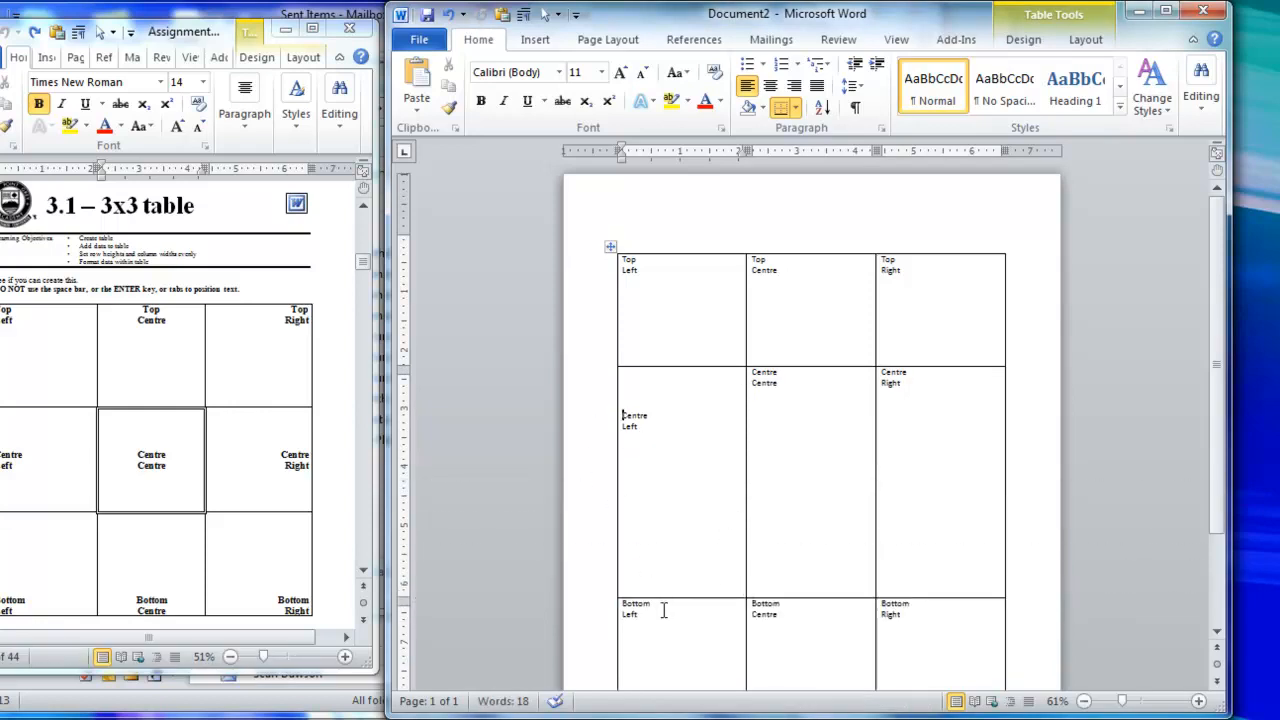
key("ctrl+z")
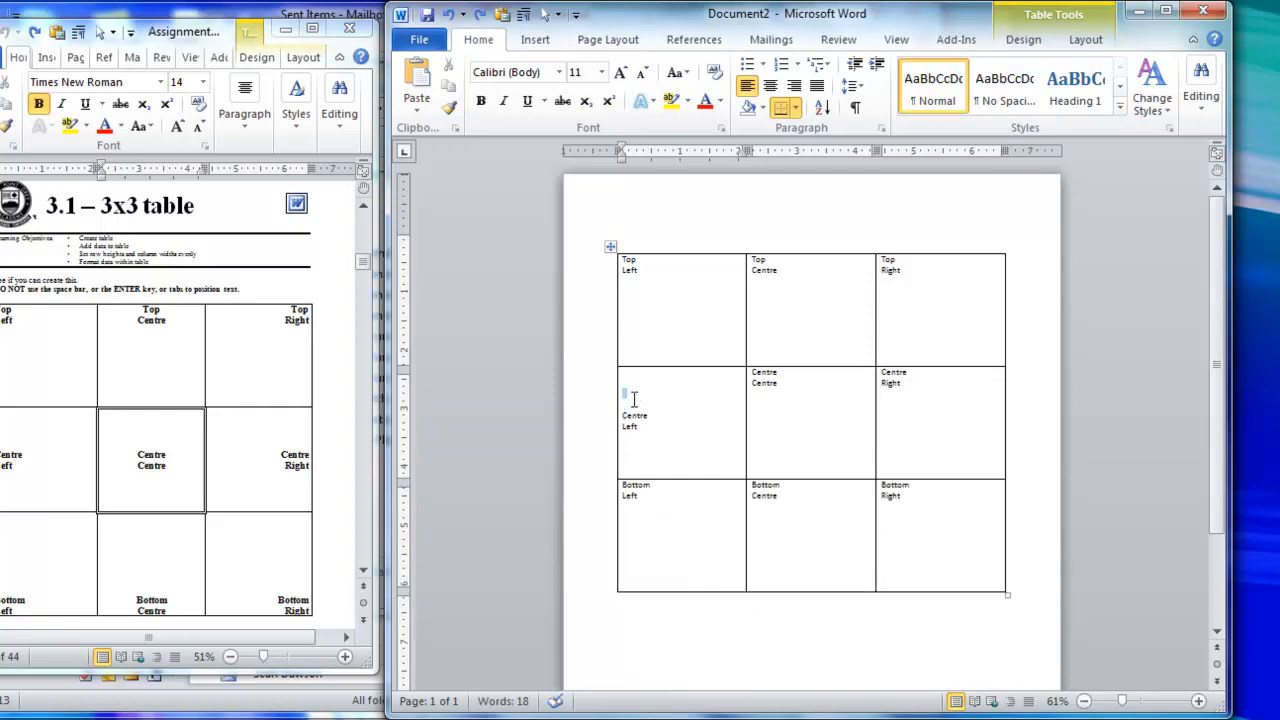
key("Delete")
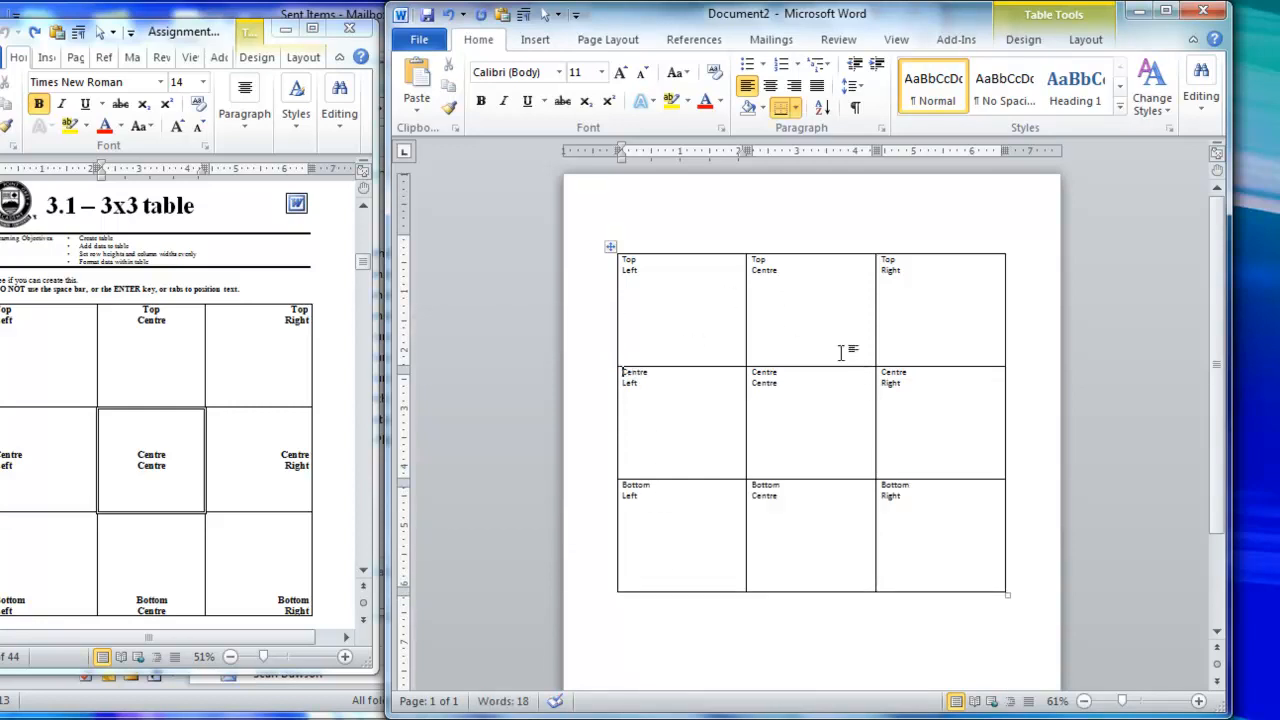
Align the top row's cells by name: the first top left, the middle one top centre, the last top right
right_click(686, 287)
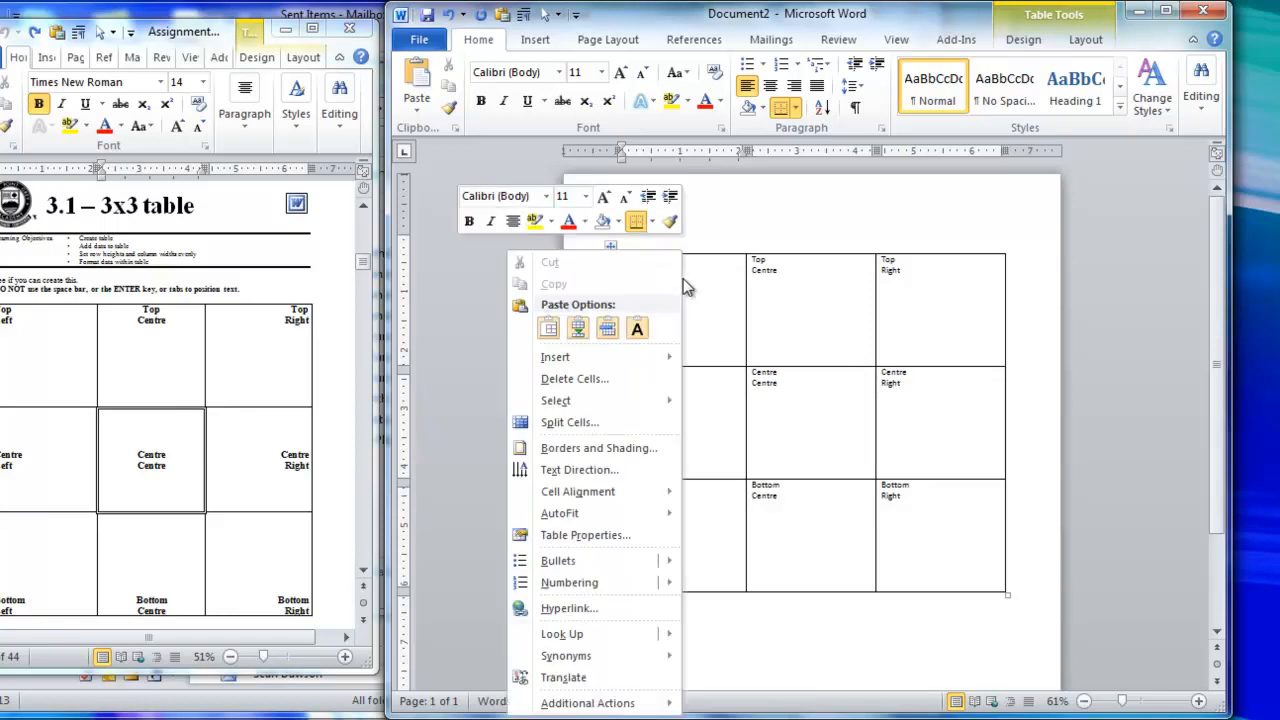
mouse_move(562, 491)
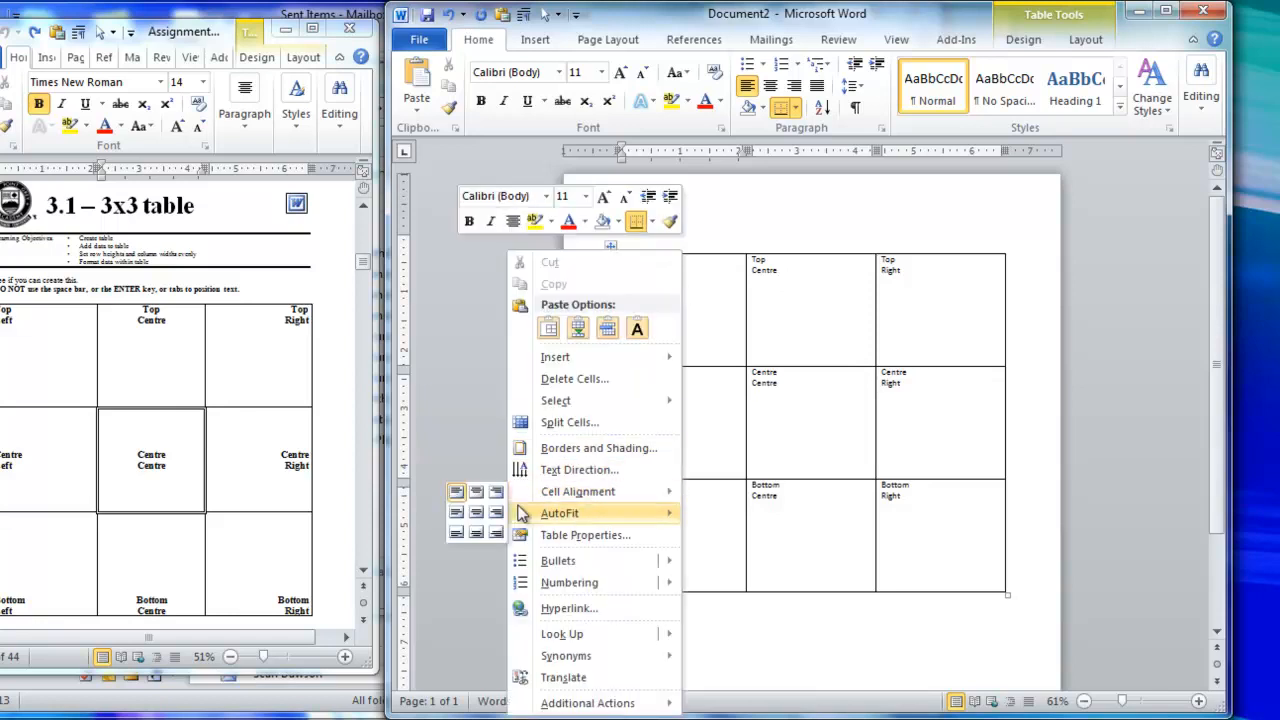
left_click(462, 497)
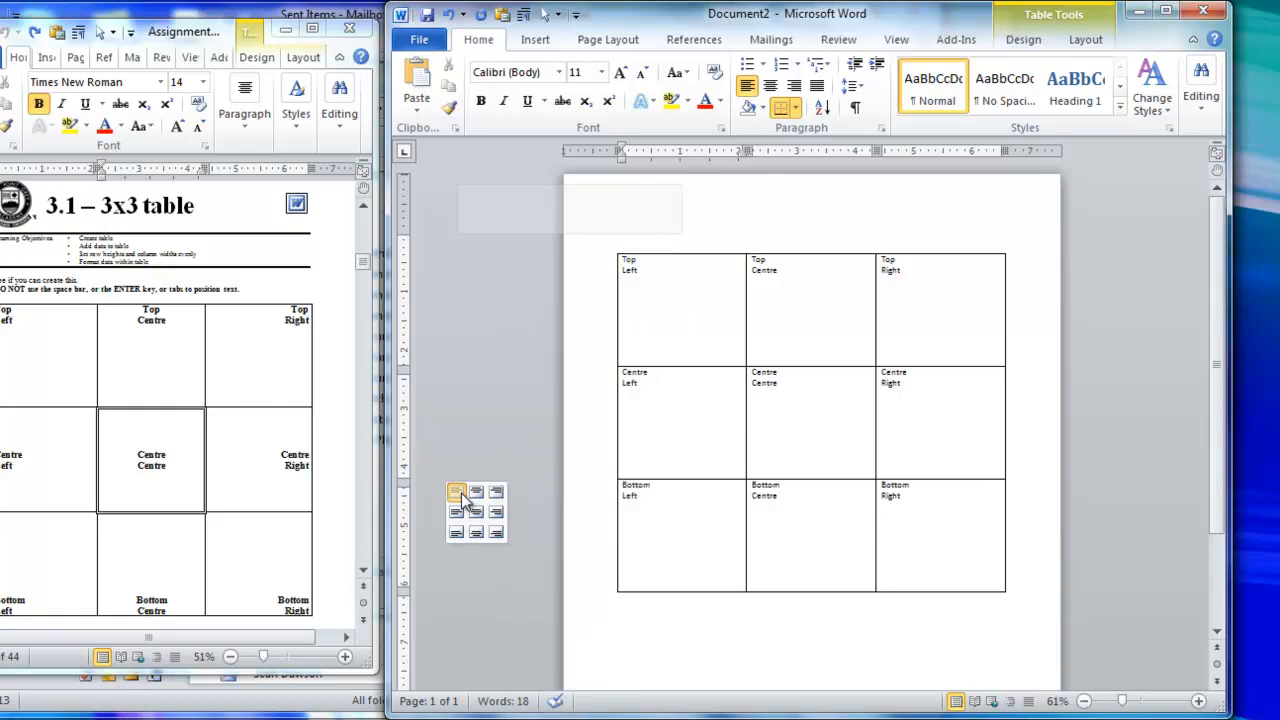
left_click(785, 333)
right_click(796, 318)
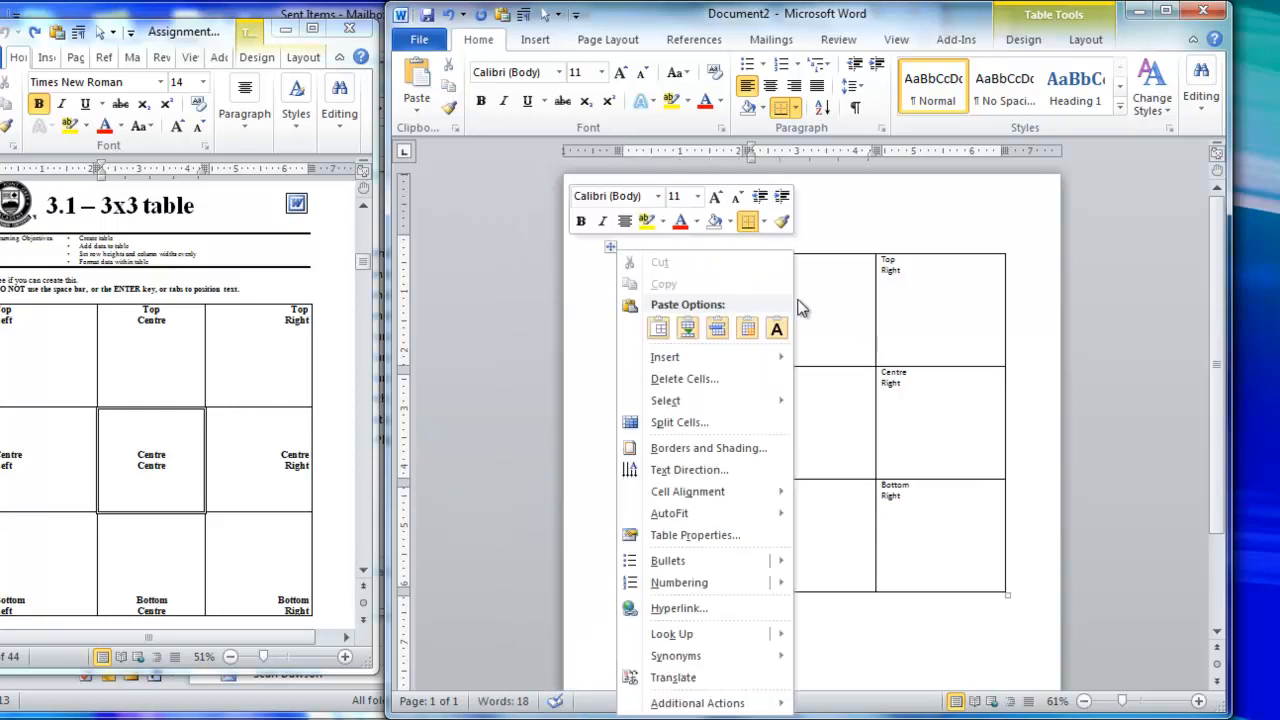
mouse_move(700, 502)
left_click(586, 493)
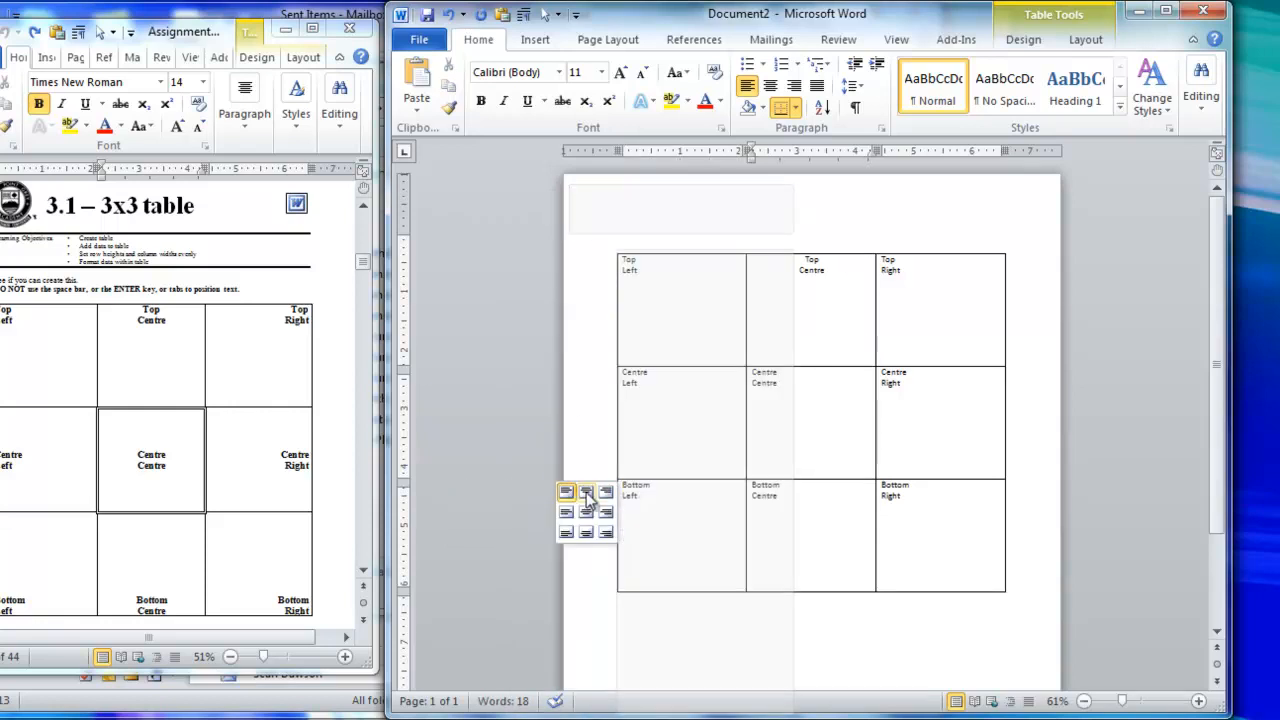
right_click(937, 311)
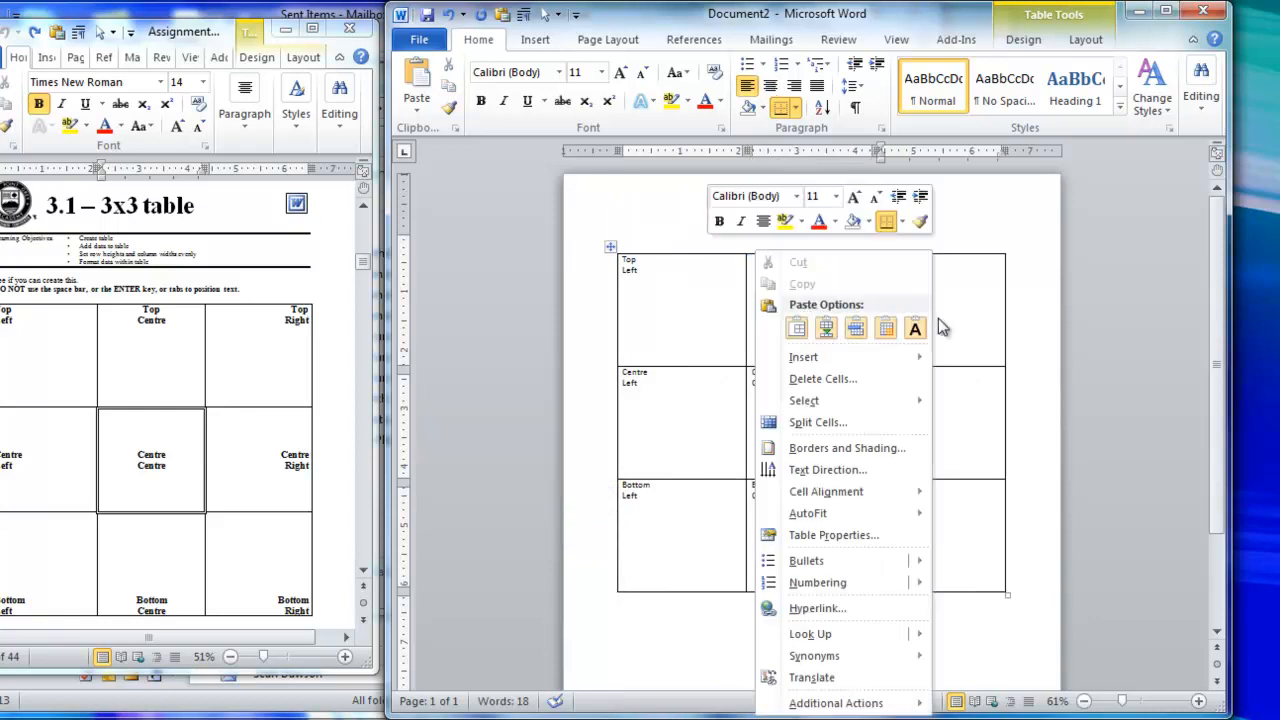
mouse_move(831, 495)
left_click(744, 491)
Vertically centre the middle row's text, aligning its cells horizontally left, centre and right in order
right_click(712, 400)
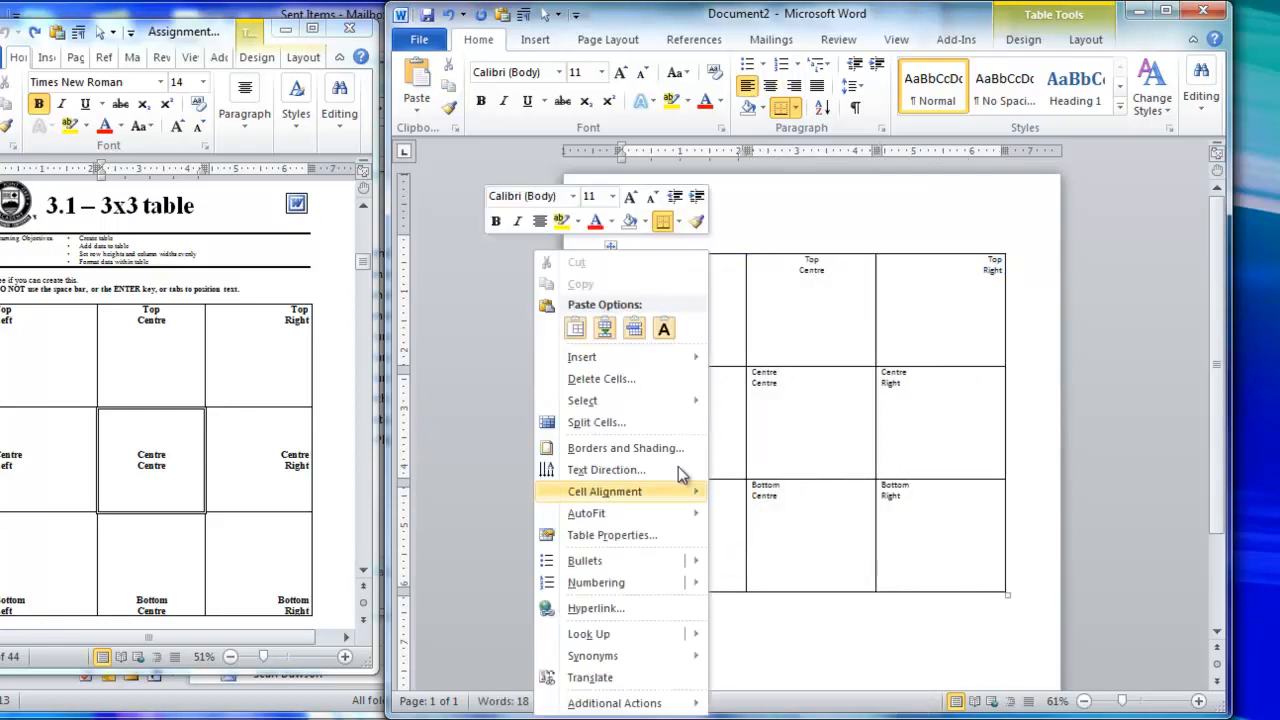
mouse_move(598, 492)
left_click(483, 512)
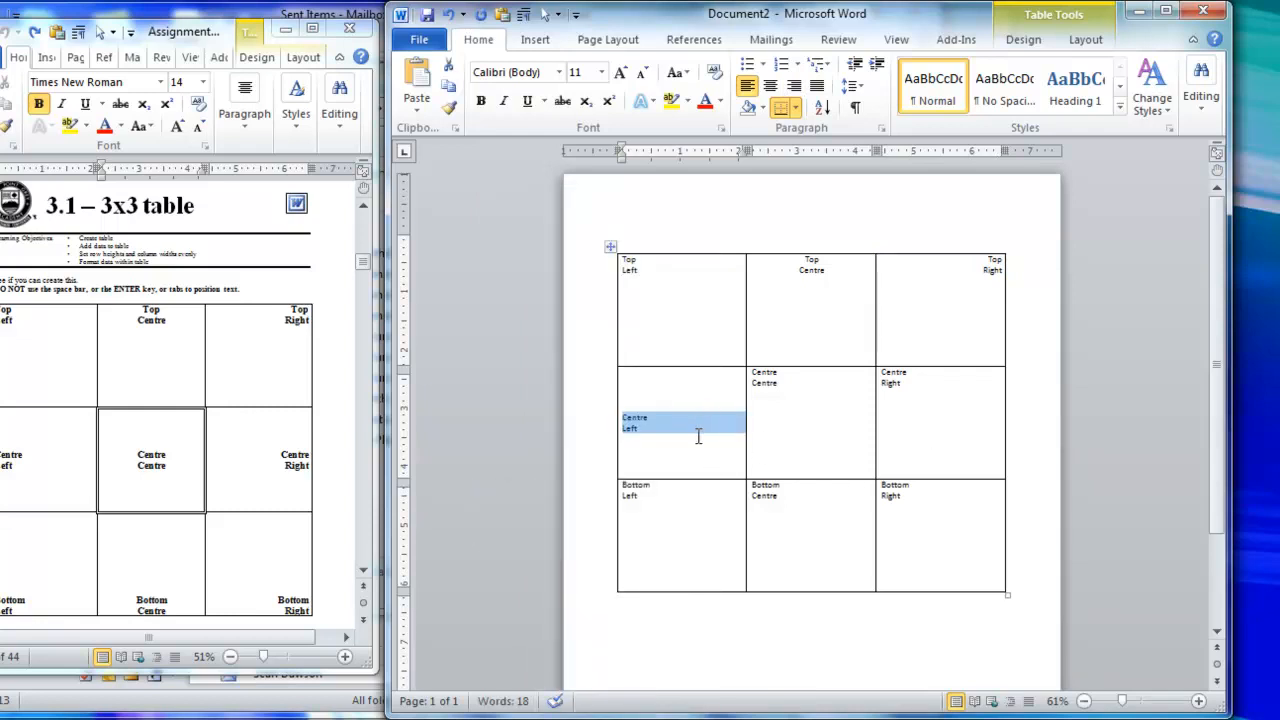
left_click(795, 389)
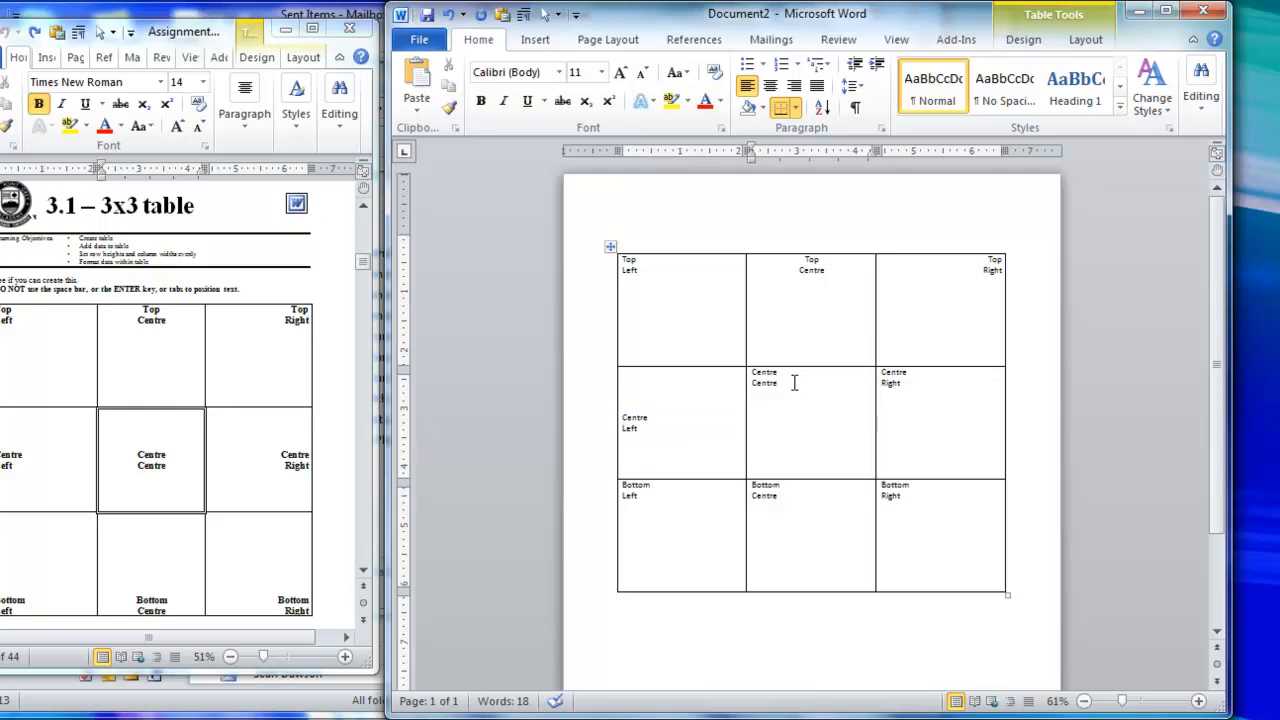
right_click(795, 384)
mouse_move(678, 505)
left_click(585, 513)
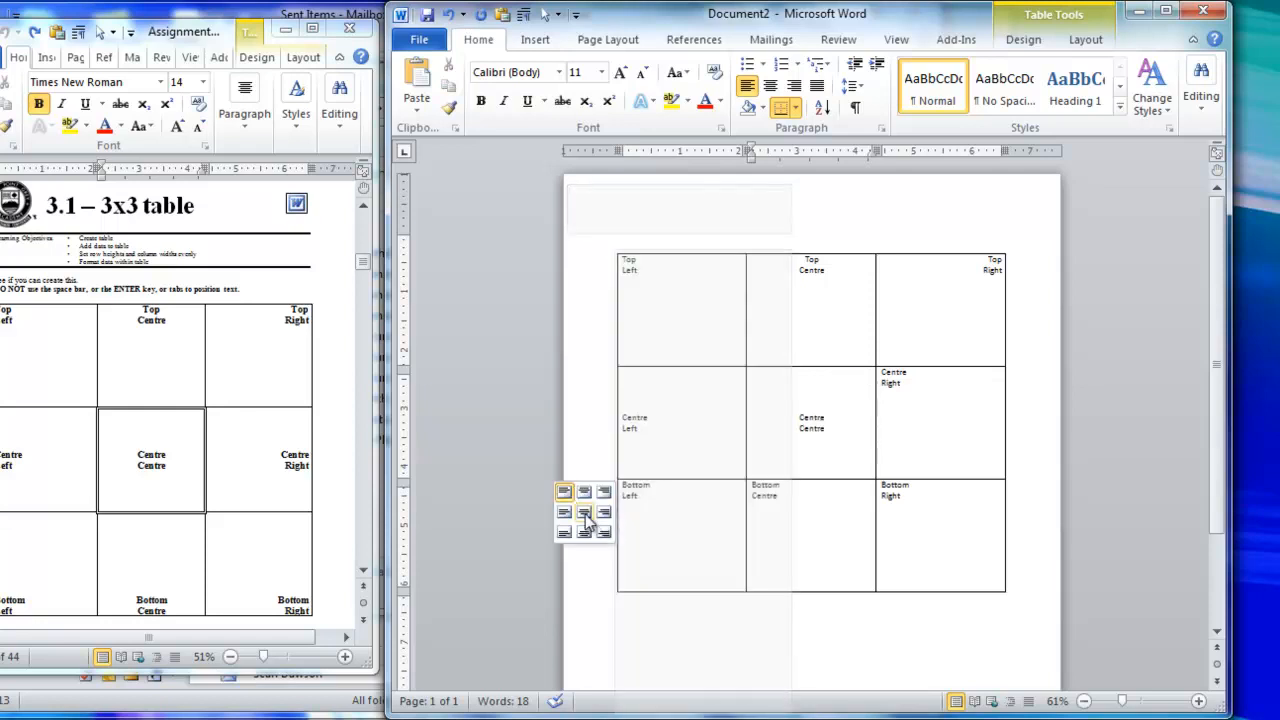
right_click(935, 420)
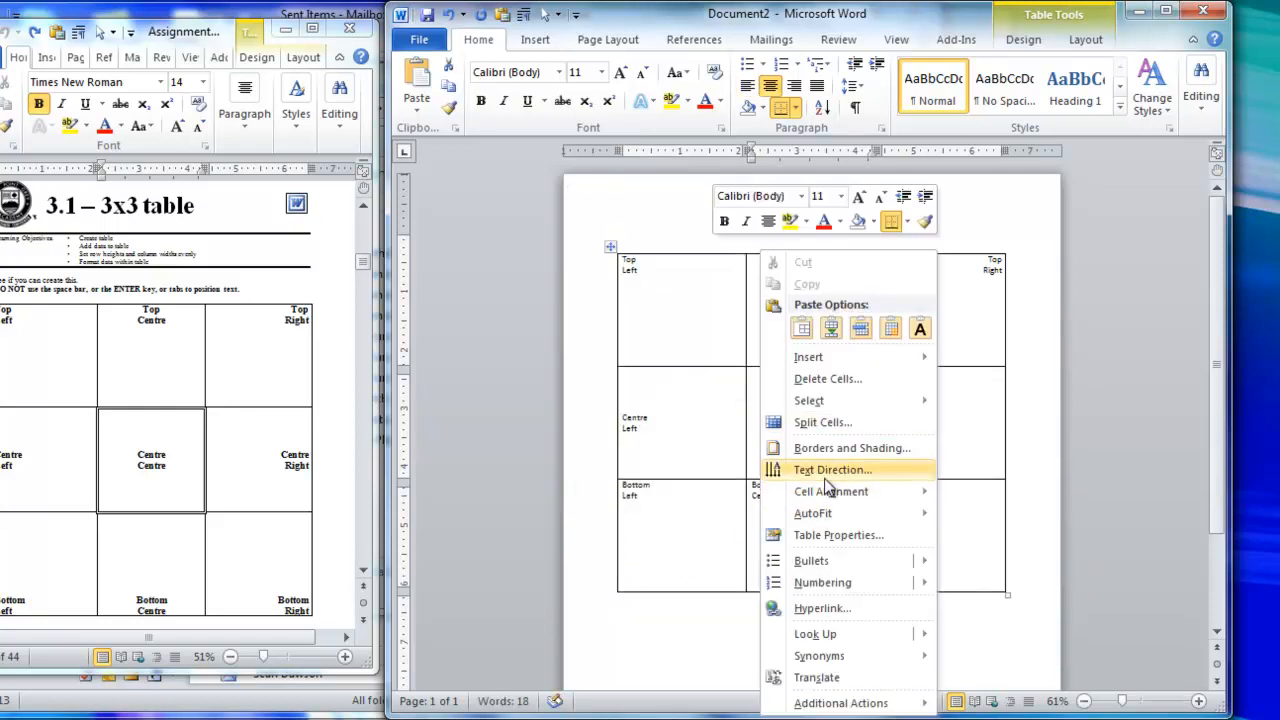
mouse_move(820, 490)
left_click(756, 512)
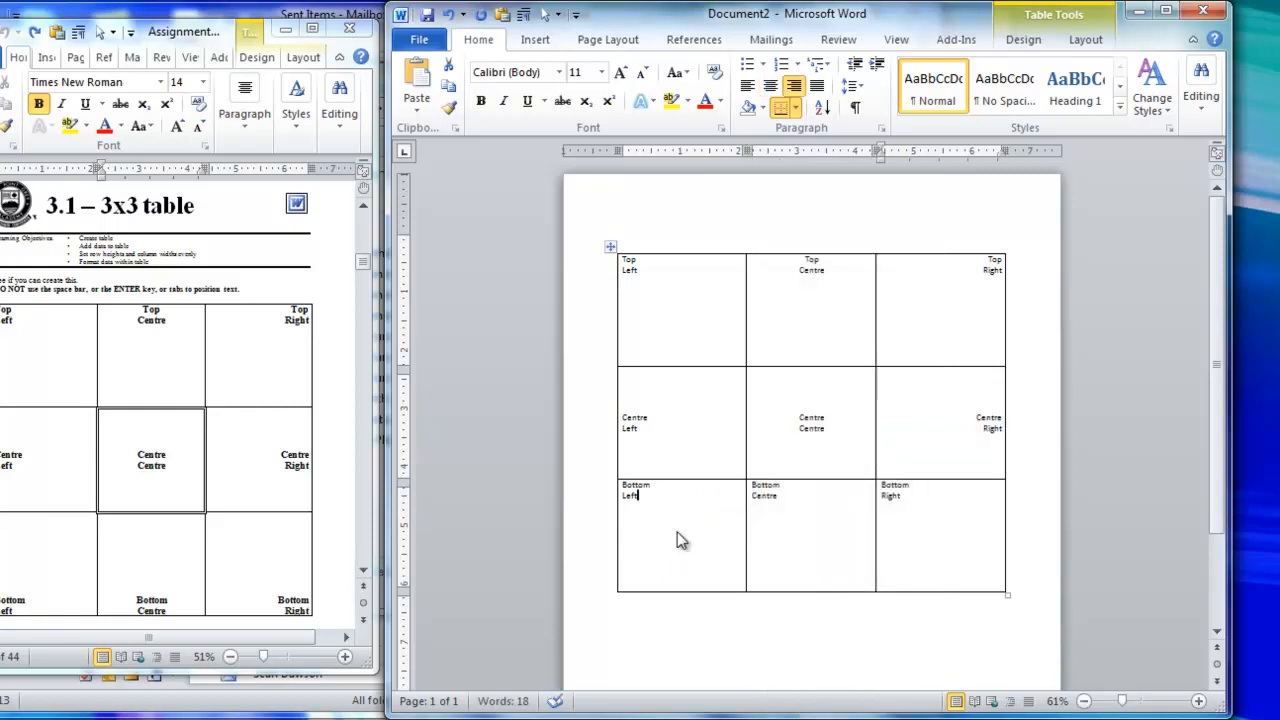
Align the "Bottom Left" cell's text to bottom left and the "Bottom Centre" cell's text to bottom centre
right_click(678, 532)
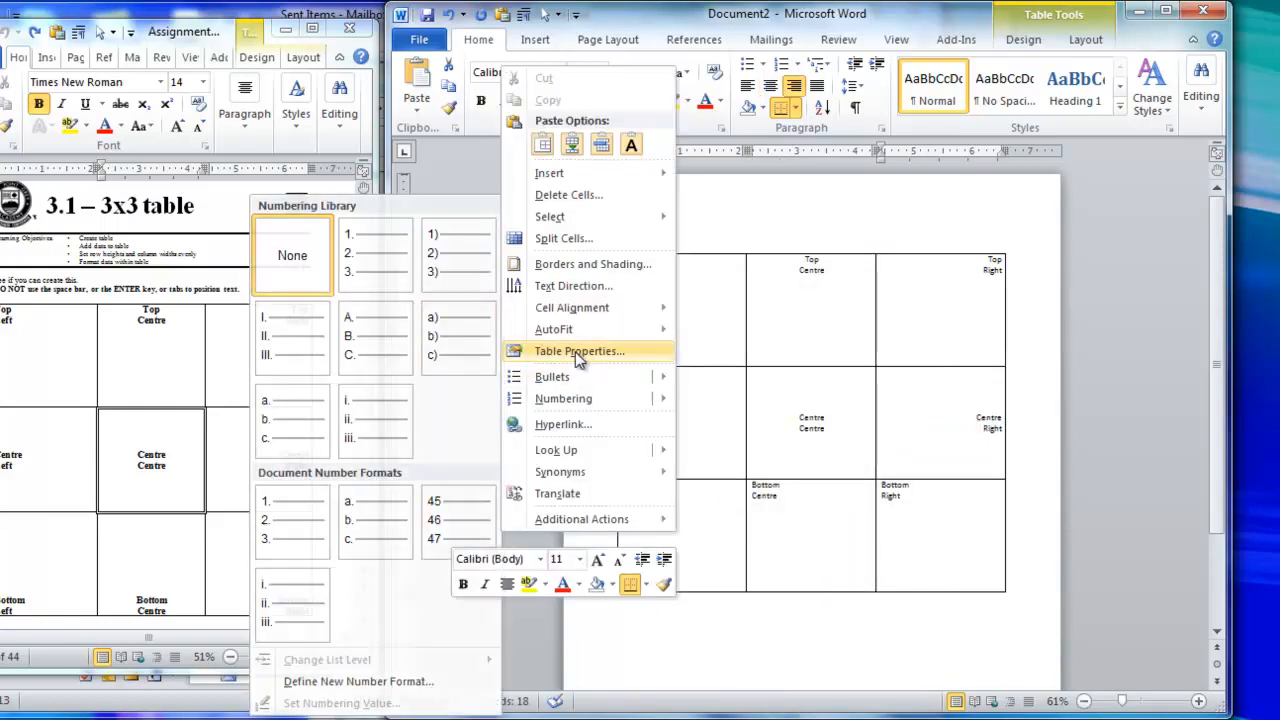
mouse_move(575, 307)
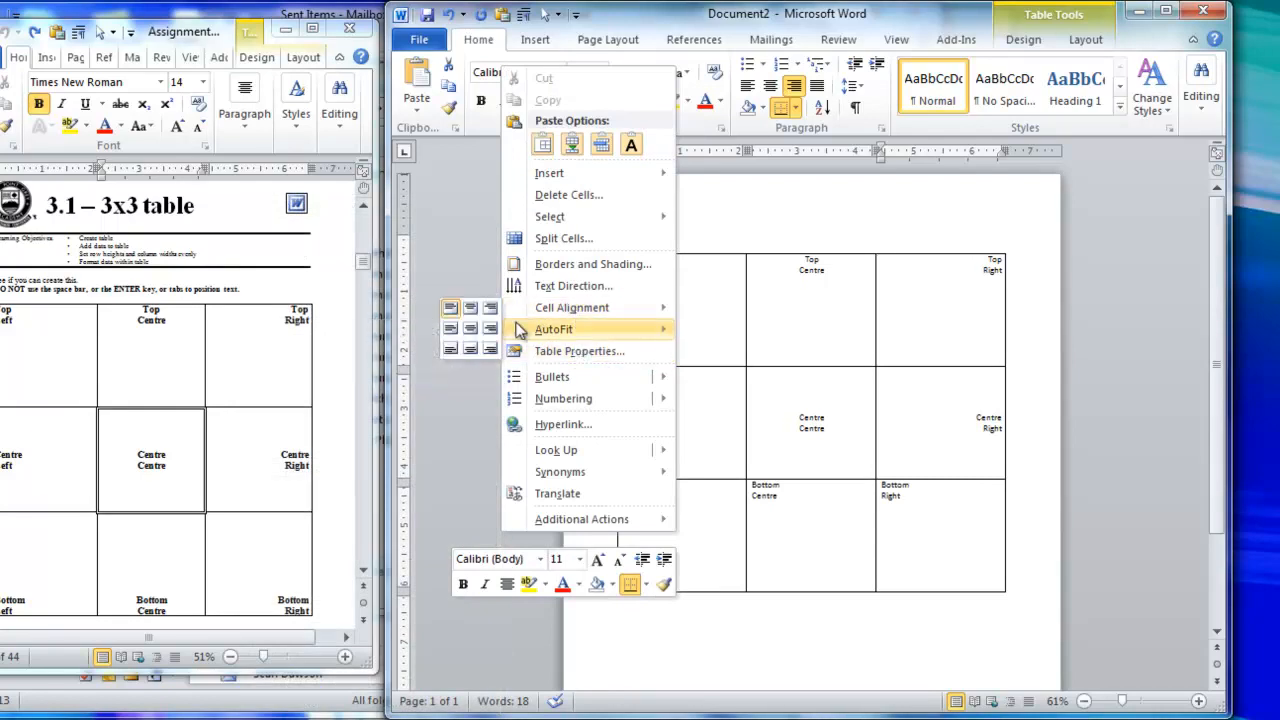
left_click(456, 347)
left_click(787, 527)
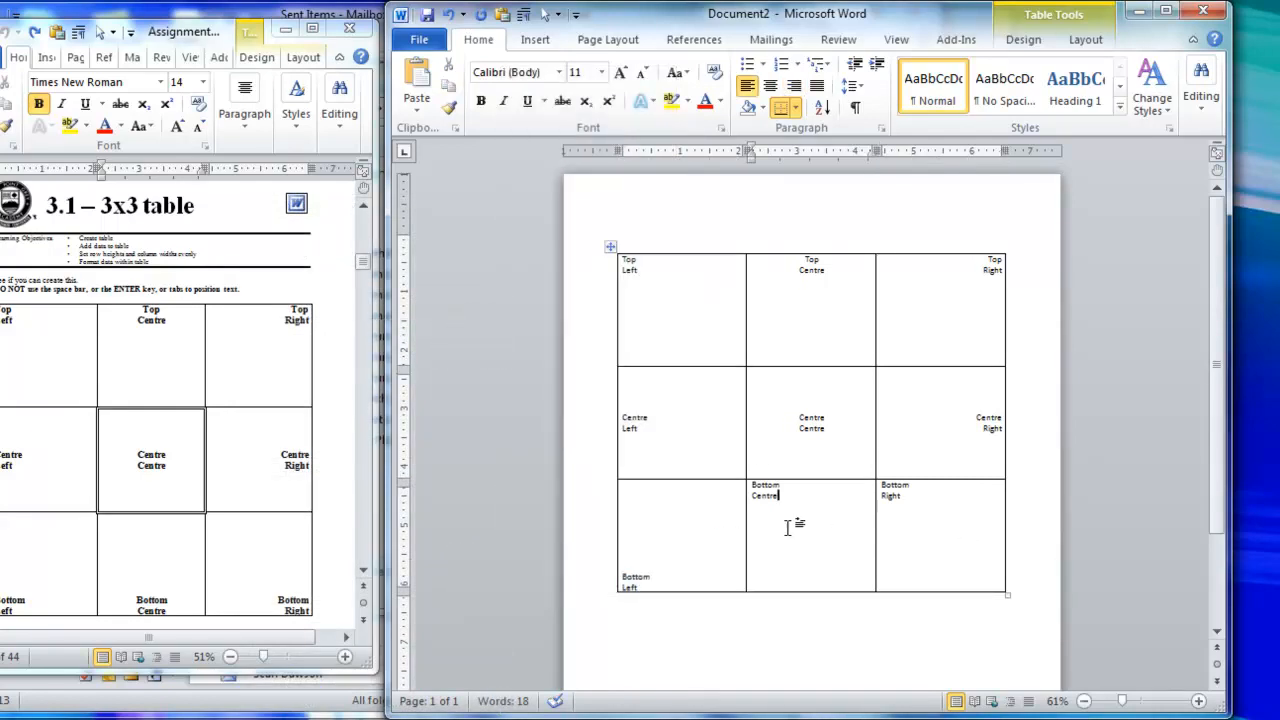
right_click(787, 527)
mouse_move(680, 308)
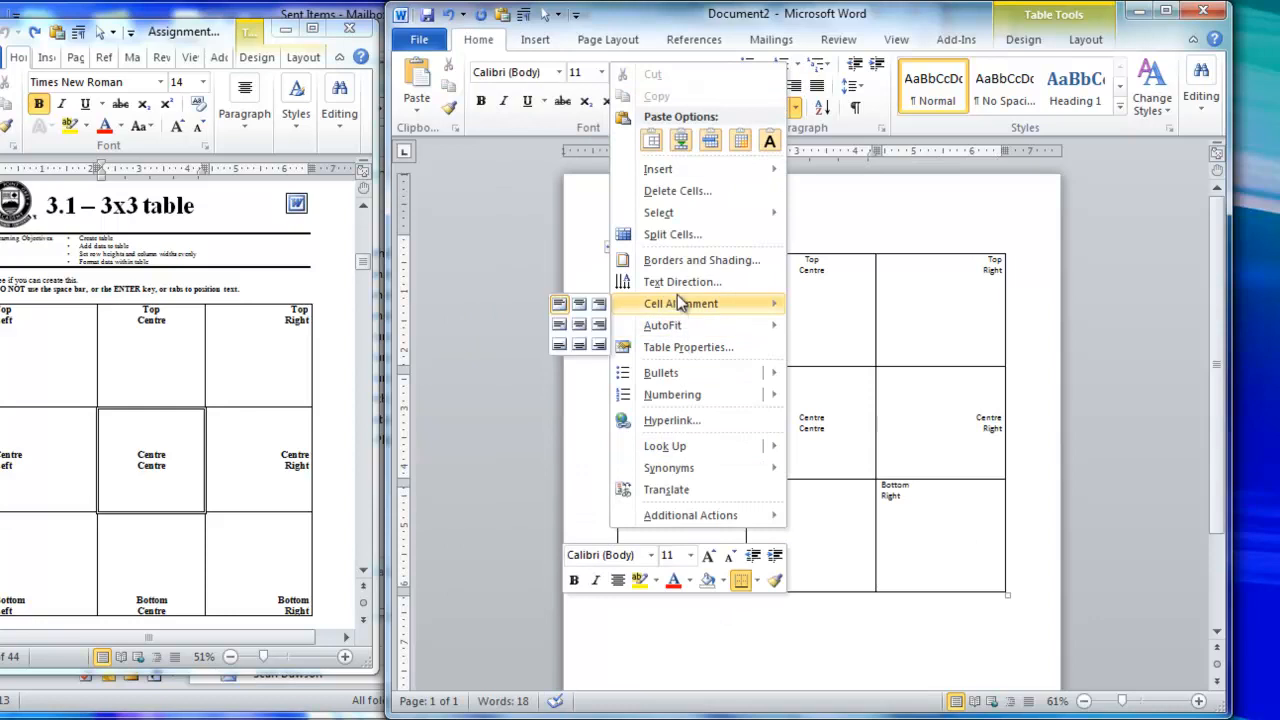
left_click(580, 344)
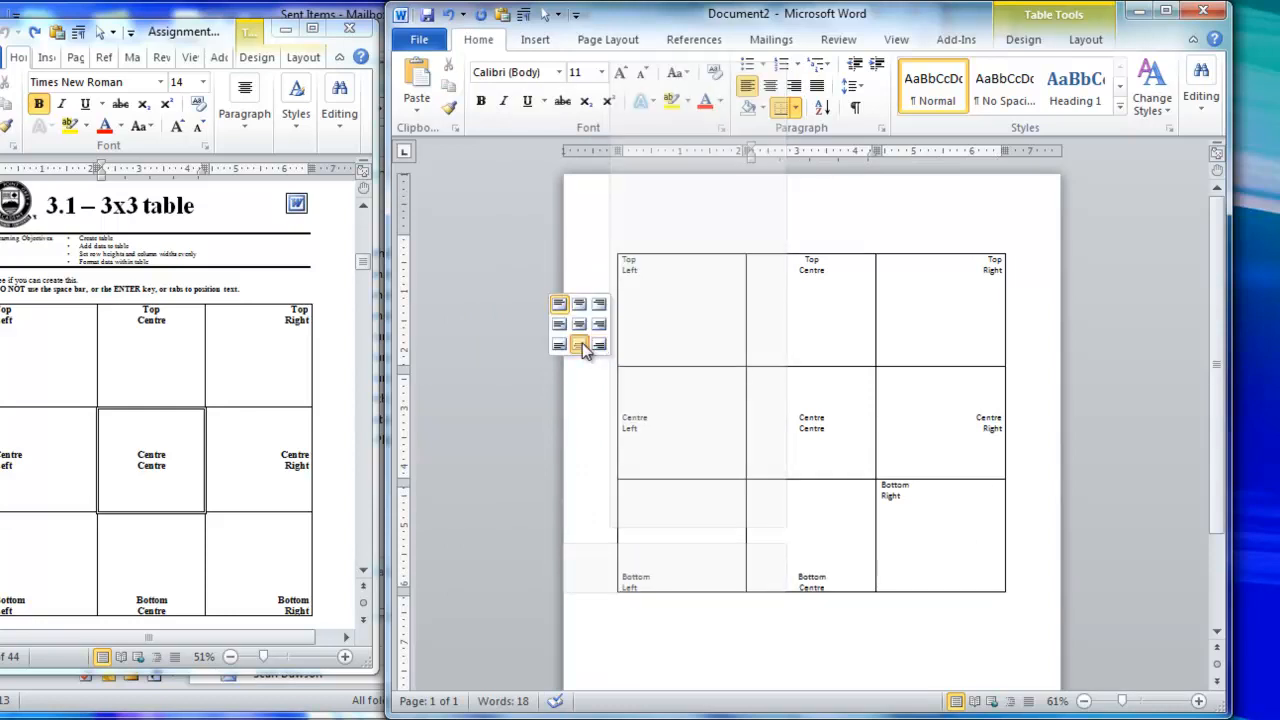
Align the "Bottom Right" cell's text to the bottom right of its cell
left_click(923, 537)
right_click(923, 537)
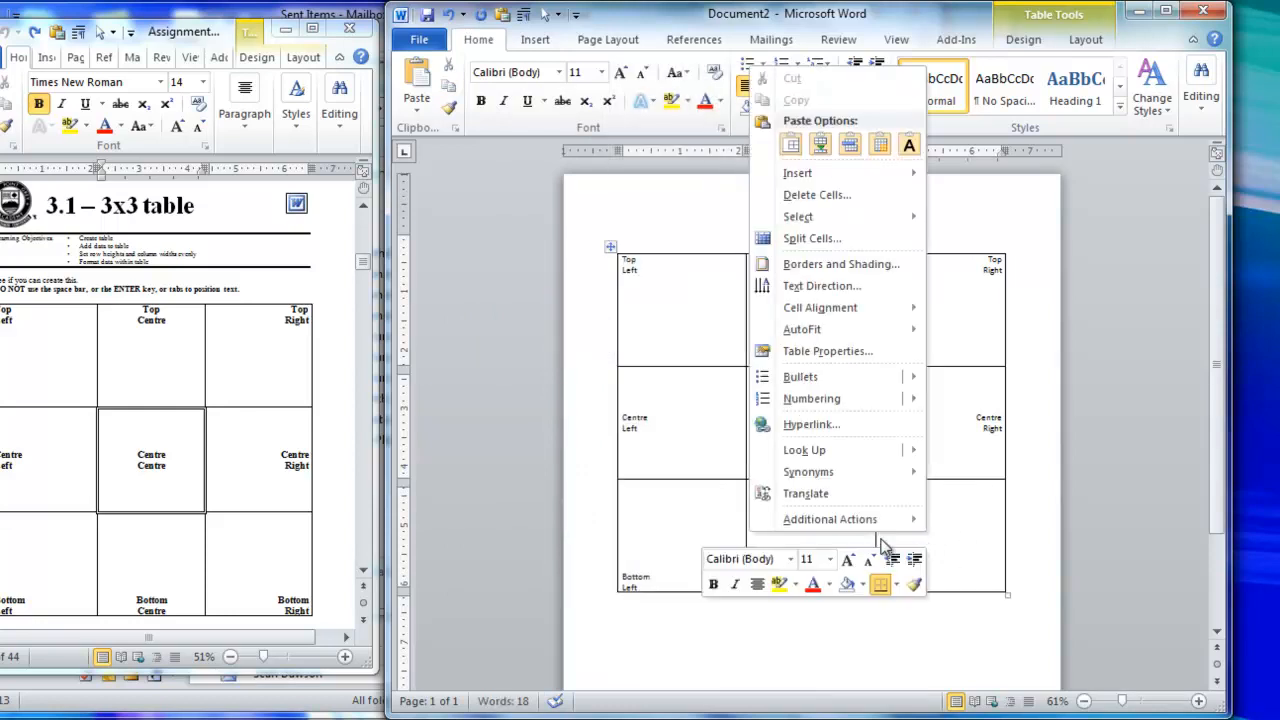
left_click(814, 287)
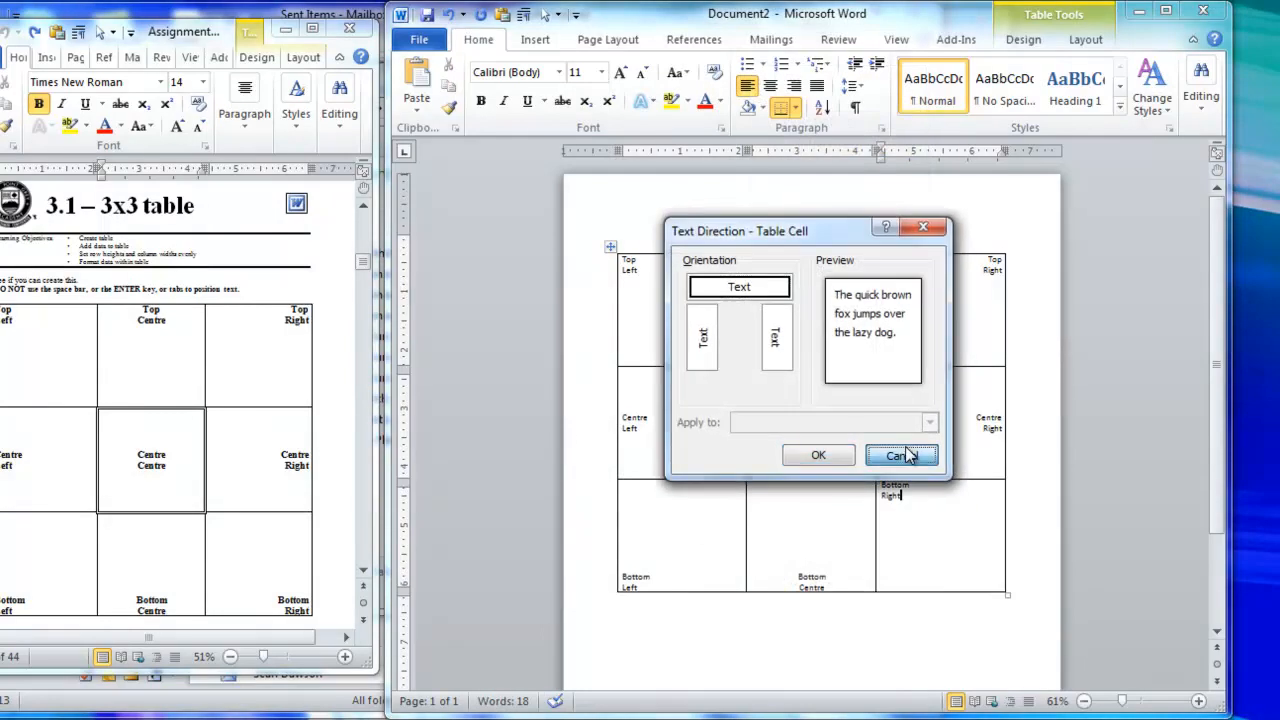
left_click(904, 456)
right_click(921, 494)
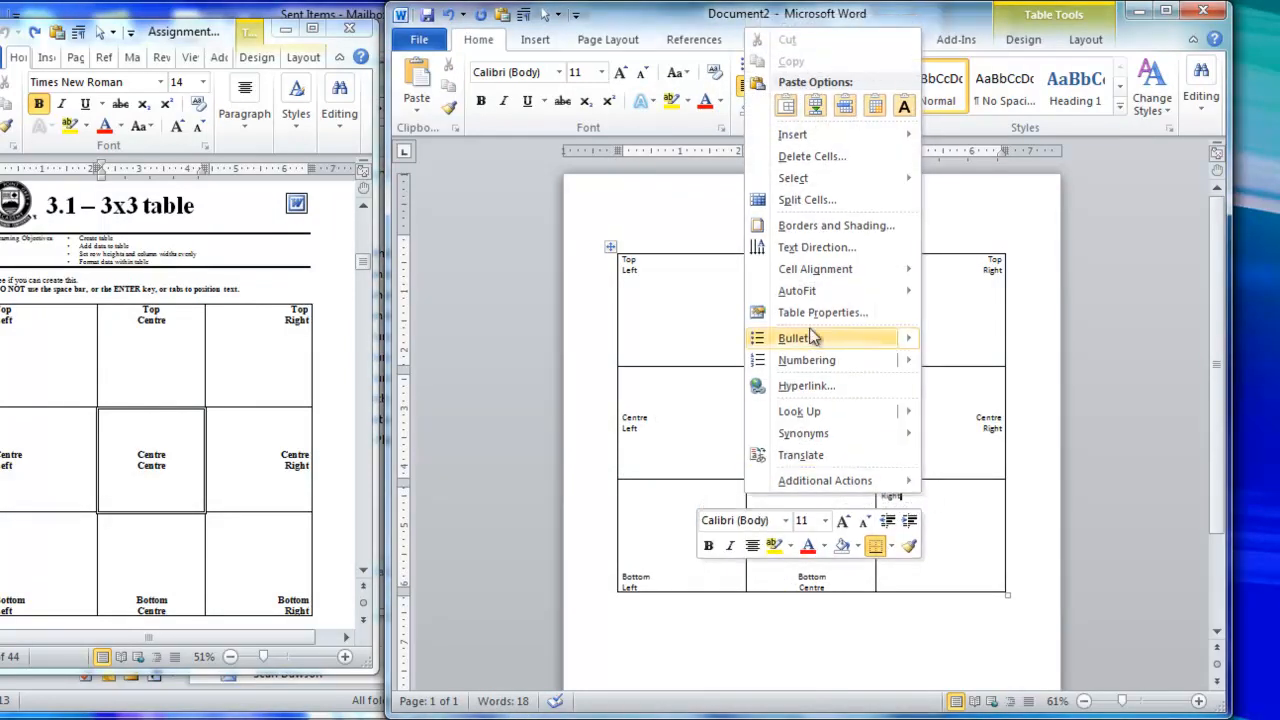
mouse_move(815, 272)
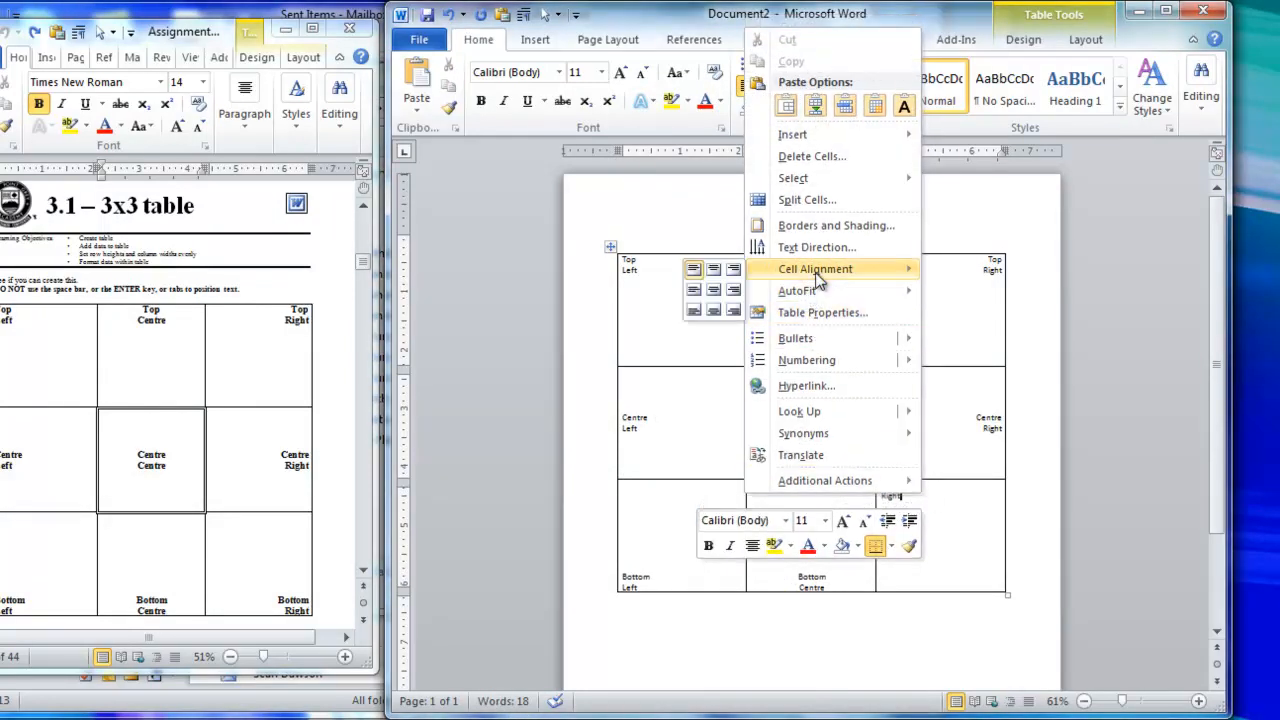
left_click(733, 312)
left_click(888, 508)
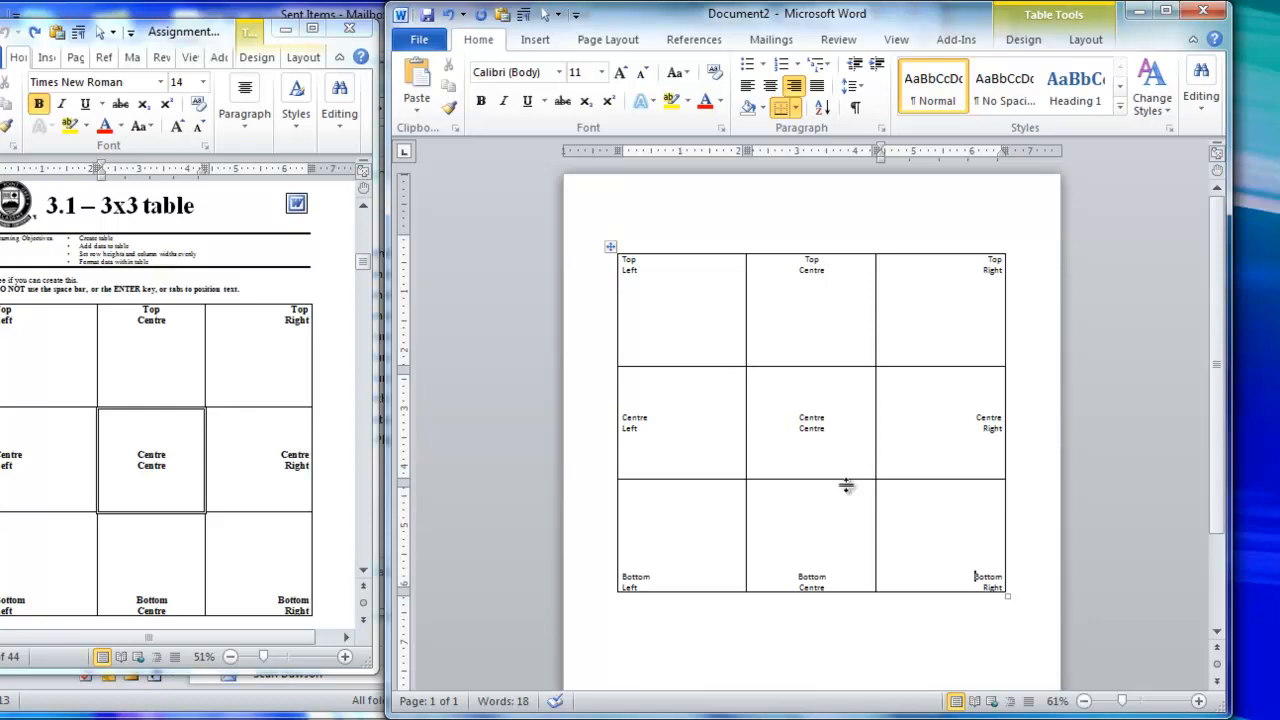
Apply a double-line box border to the table's middle "Centre Centre" cell only
left_click(747, 428)
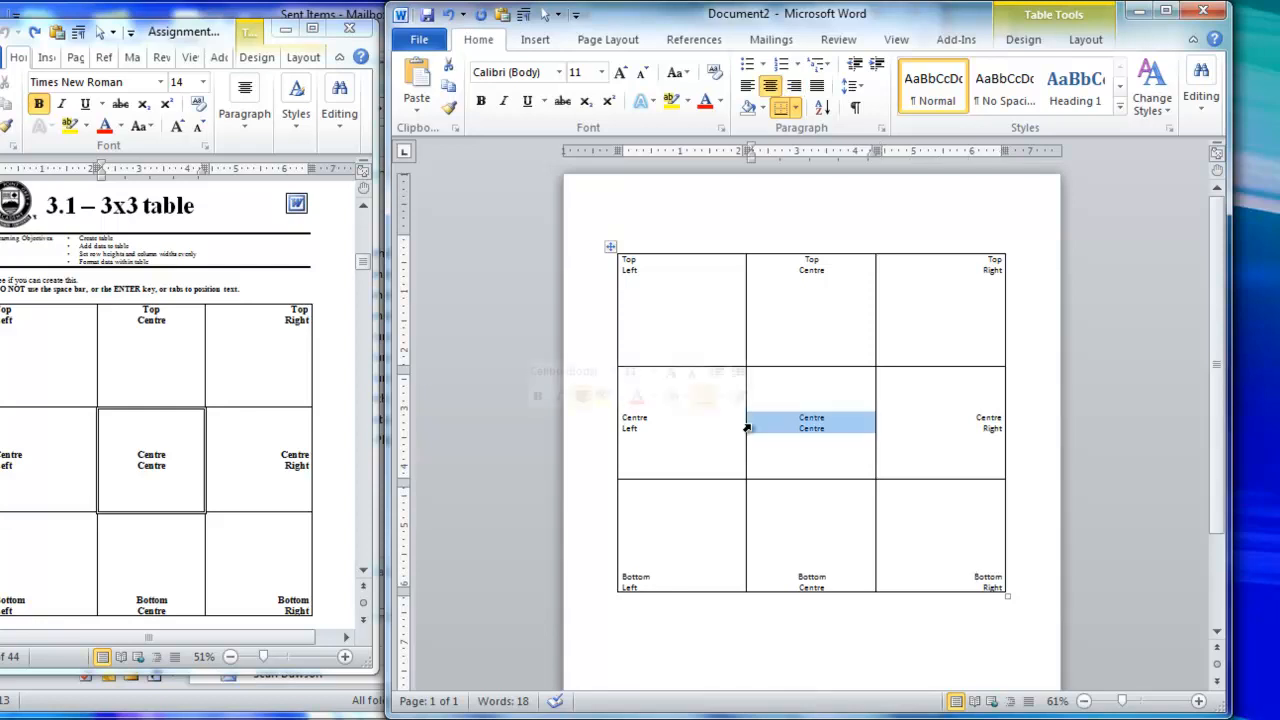
right_click(853, 423)
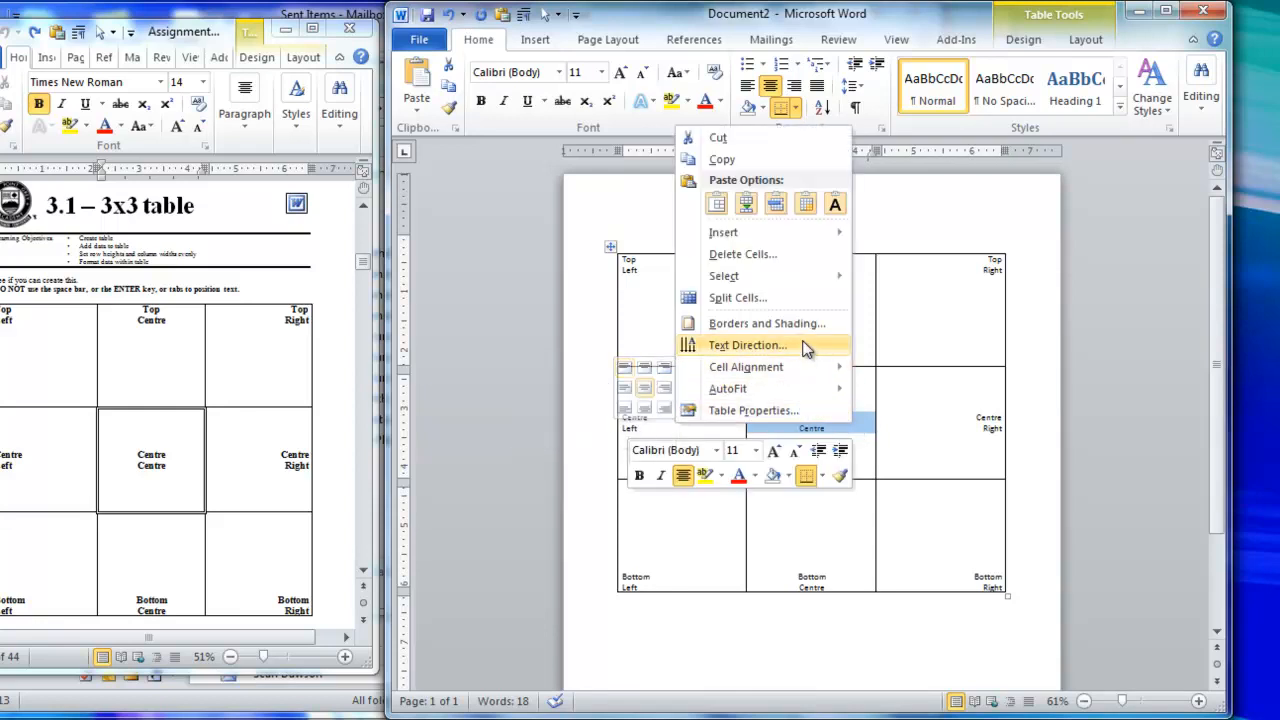
left_click(744, 325)
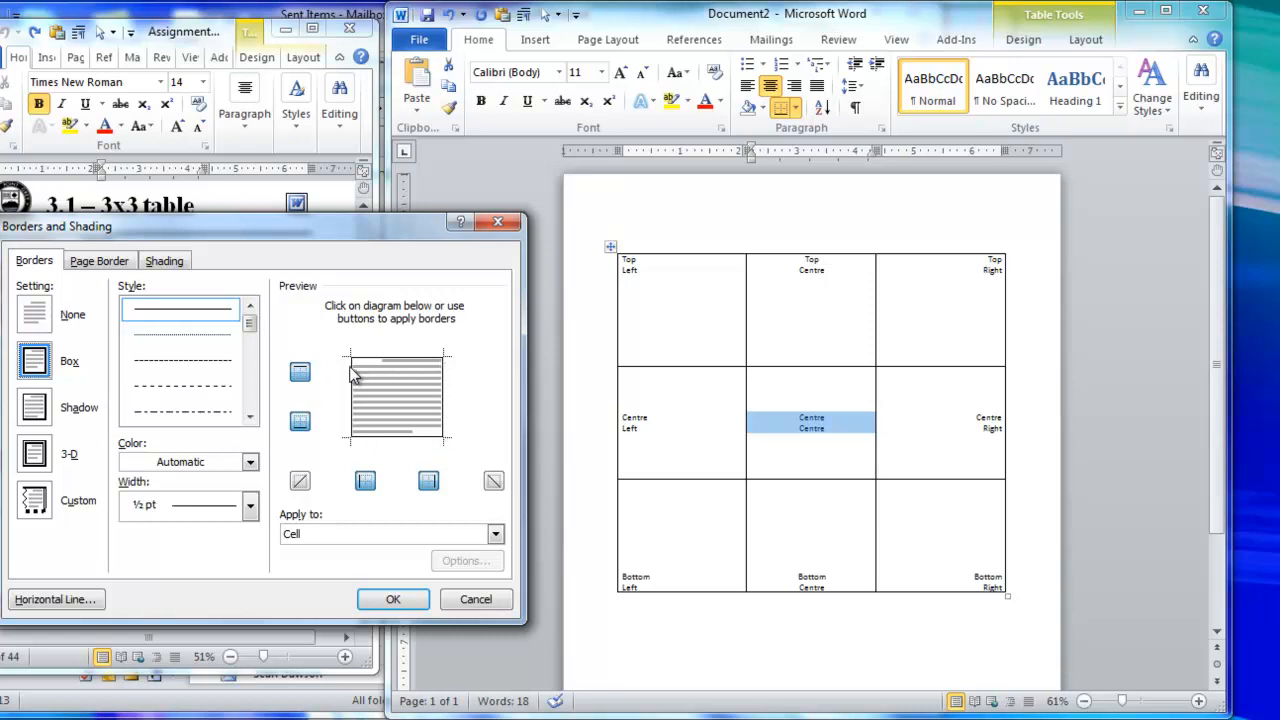
left_click(250, 417)
left_click(250, 417)
left_click(250, 417)
left_click(250, 417)
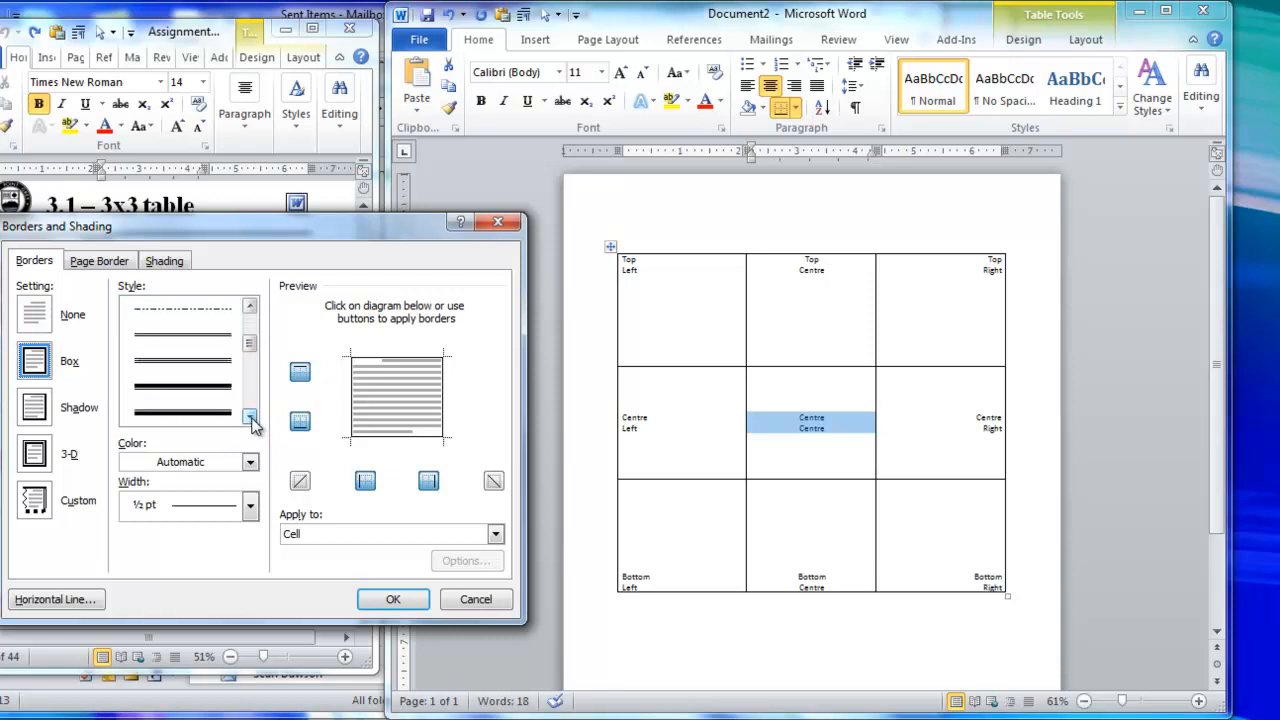
left_click(210, 340)
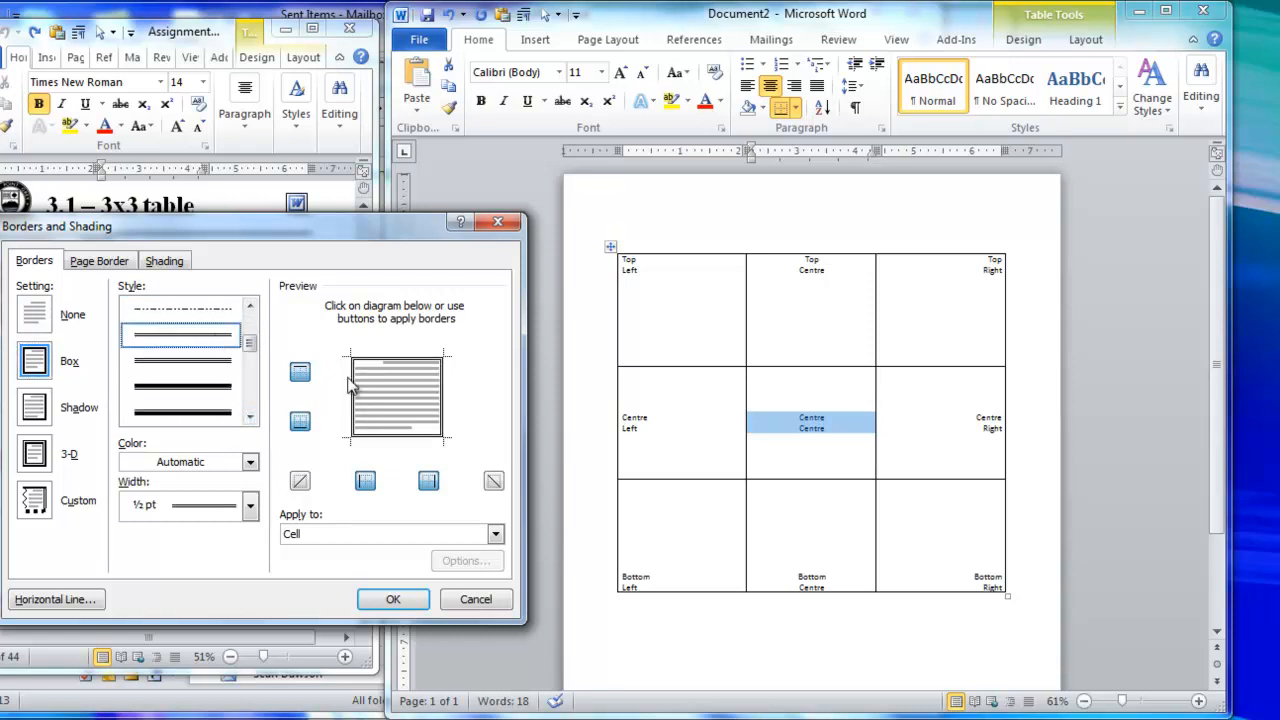
left_click(405, 603)
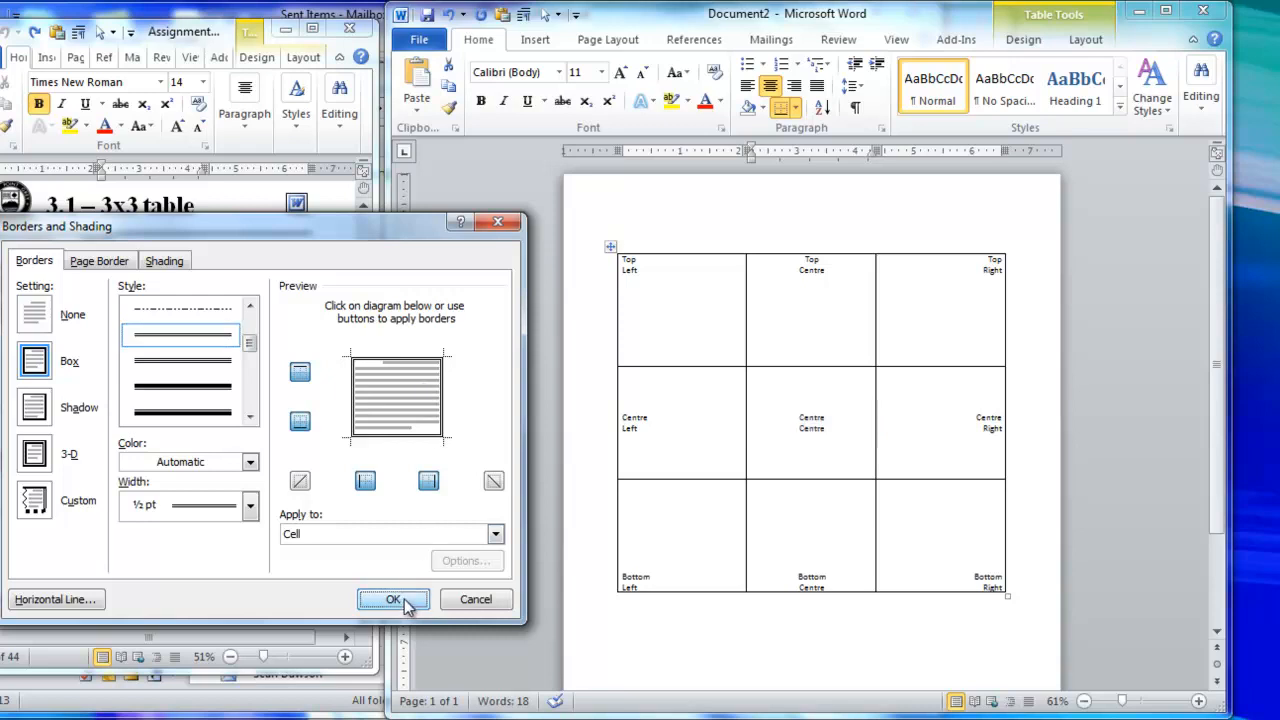